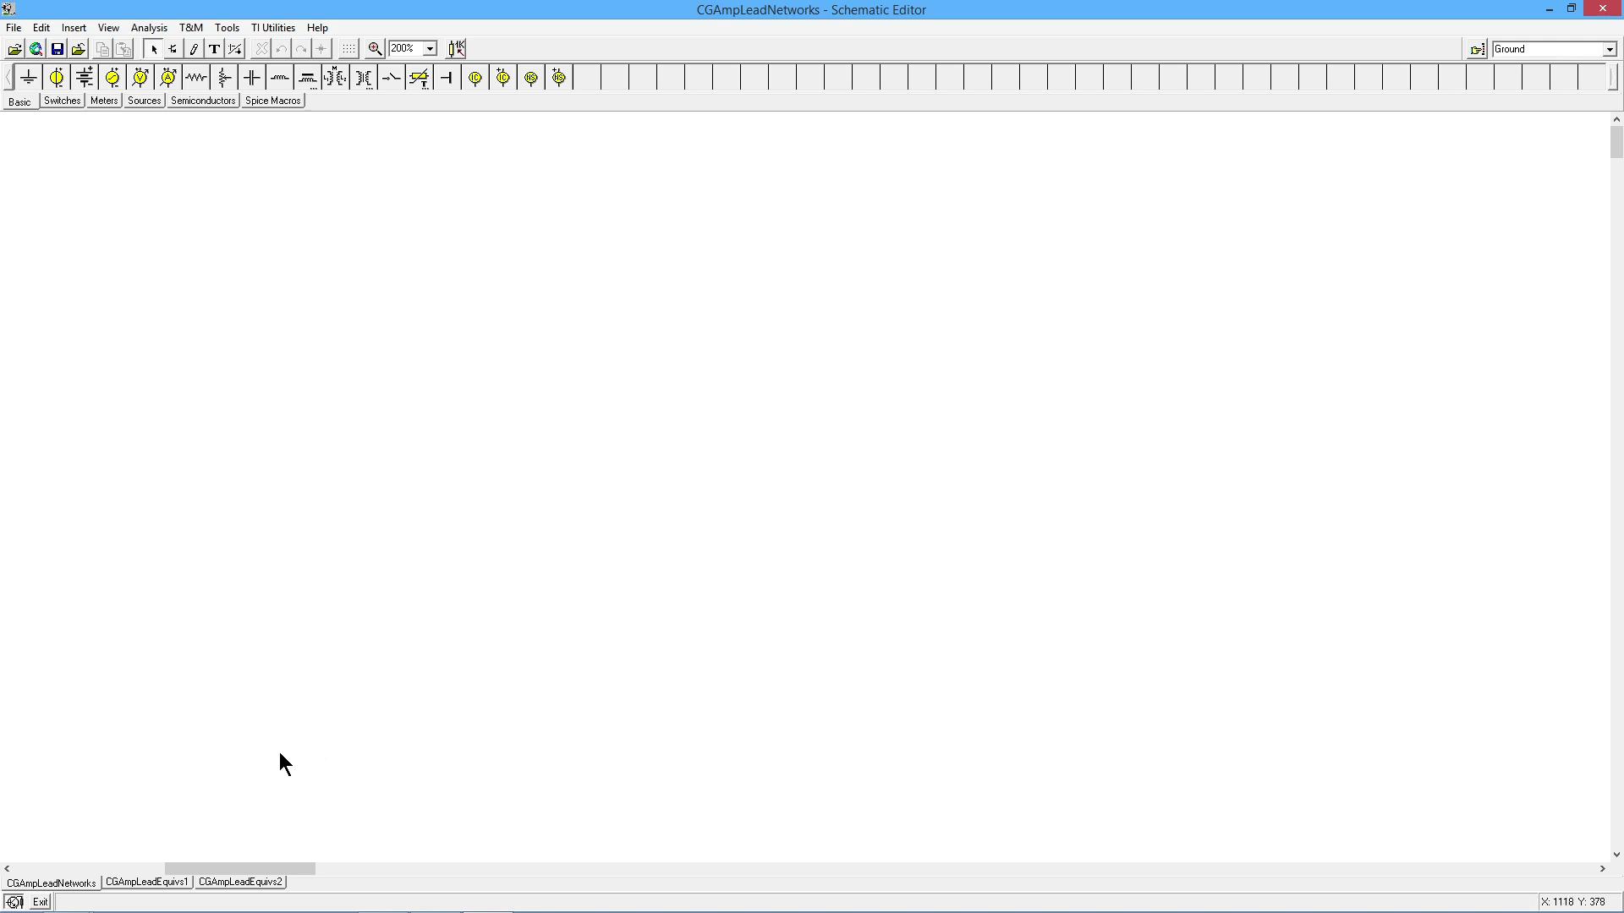
Step: Scroll the canvas back to the CGAmpLeadNetworks JFET common-gate schematic with 2N5458, Rs 2k, Rd 6k
click(133, 865)
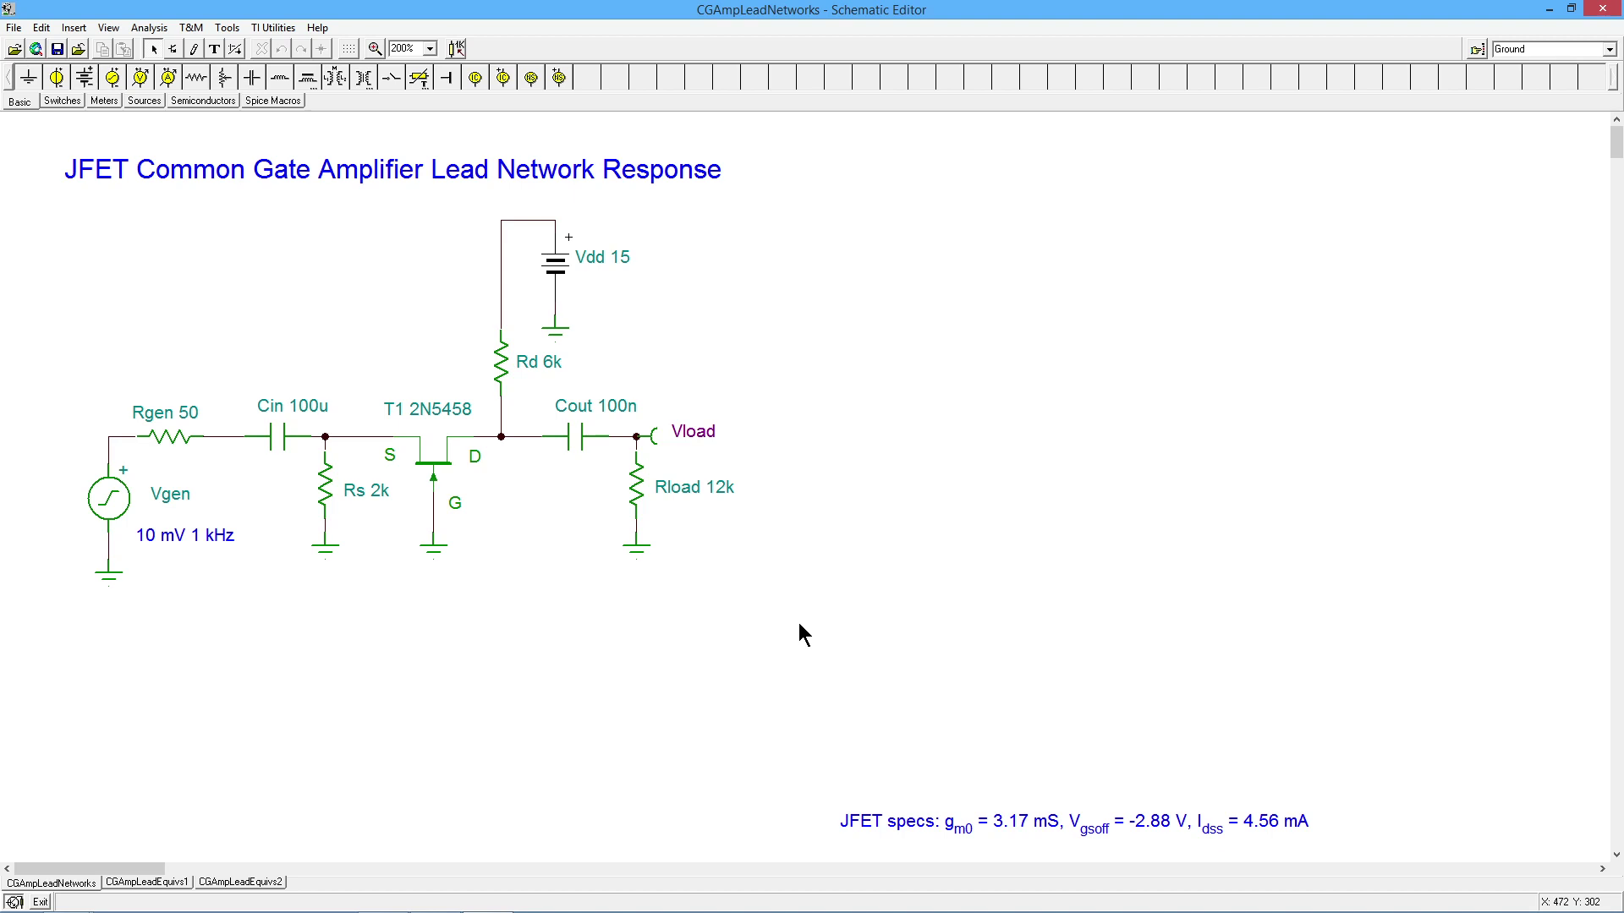
Step: Move the JFET specs notes (gm 1.35 mS, Id 0.82 mA, Av 5.4) just under the circuit
drag(1043, 823, 998, 592)
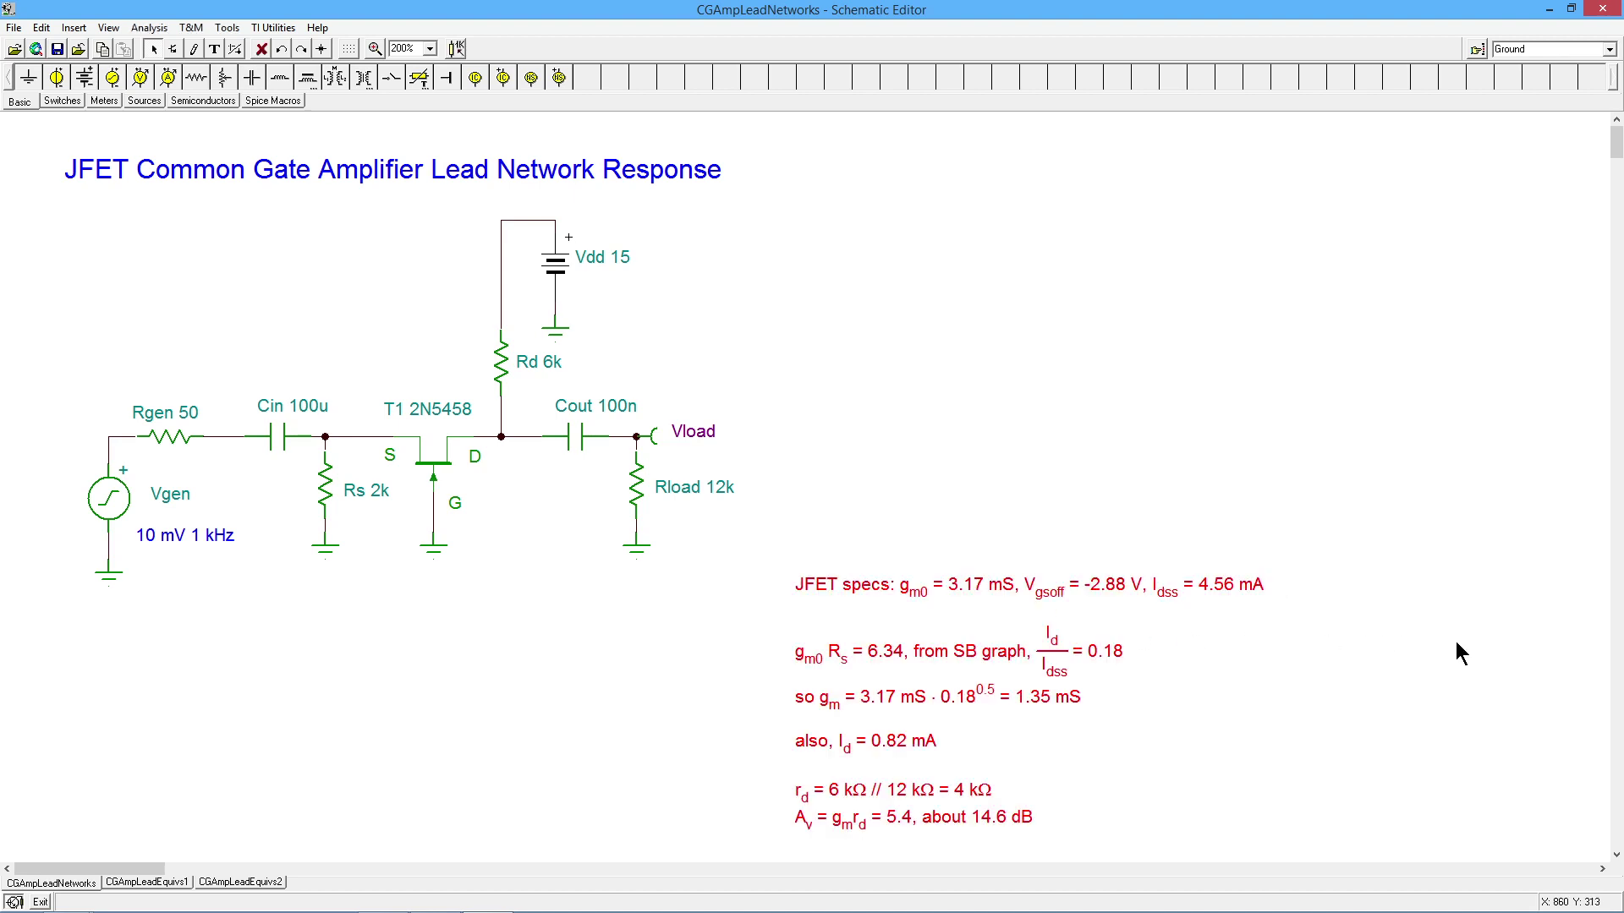
click(1348, 681)
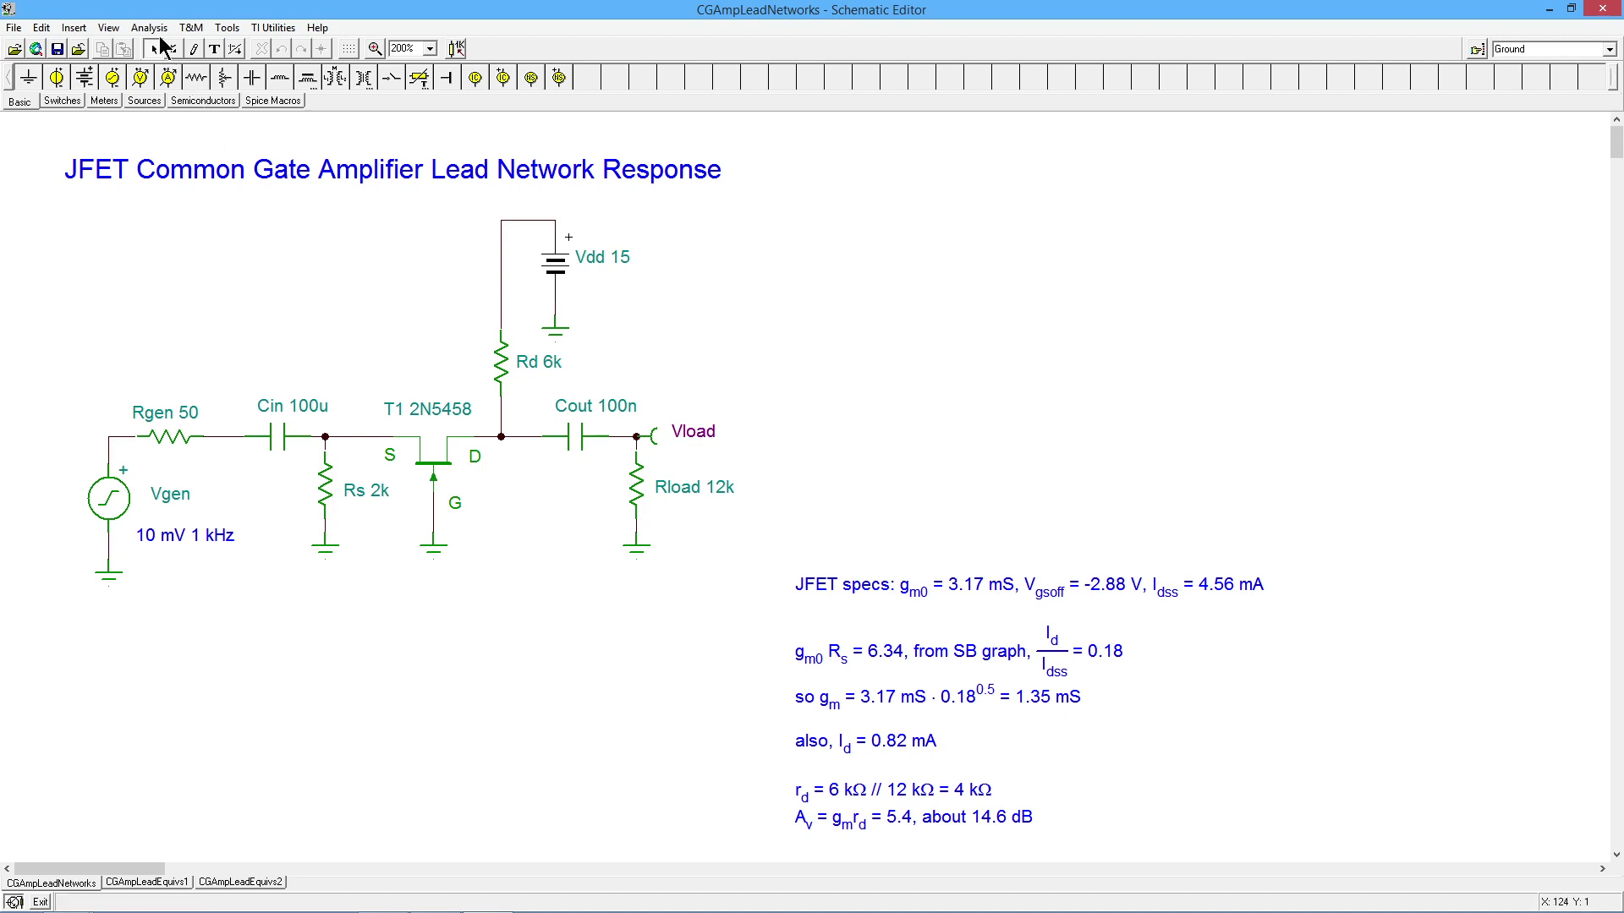
Step: Show the DC results table beside the circuit and read Rs: 806.041 µA and 1.612 V
click(149, 28)
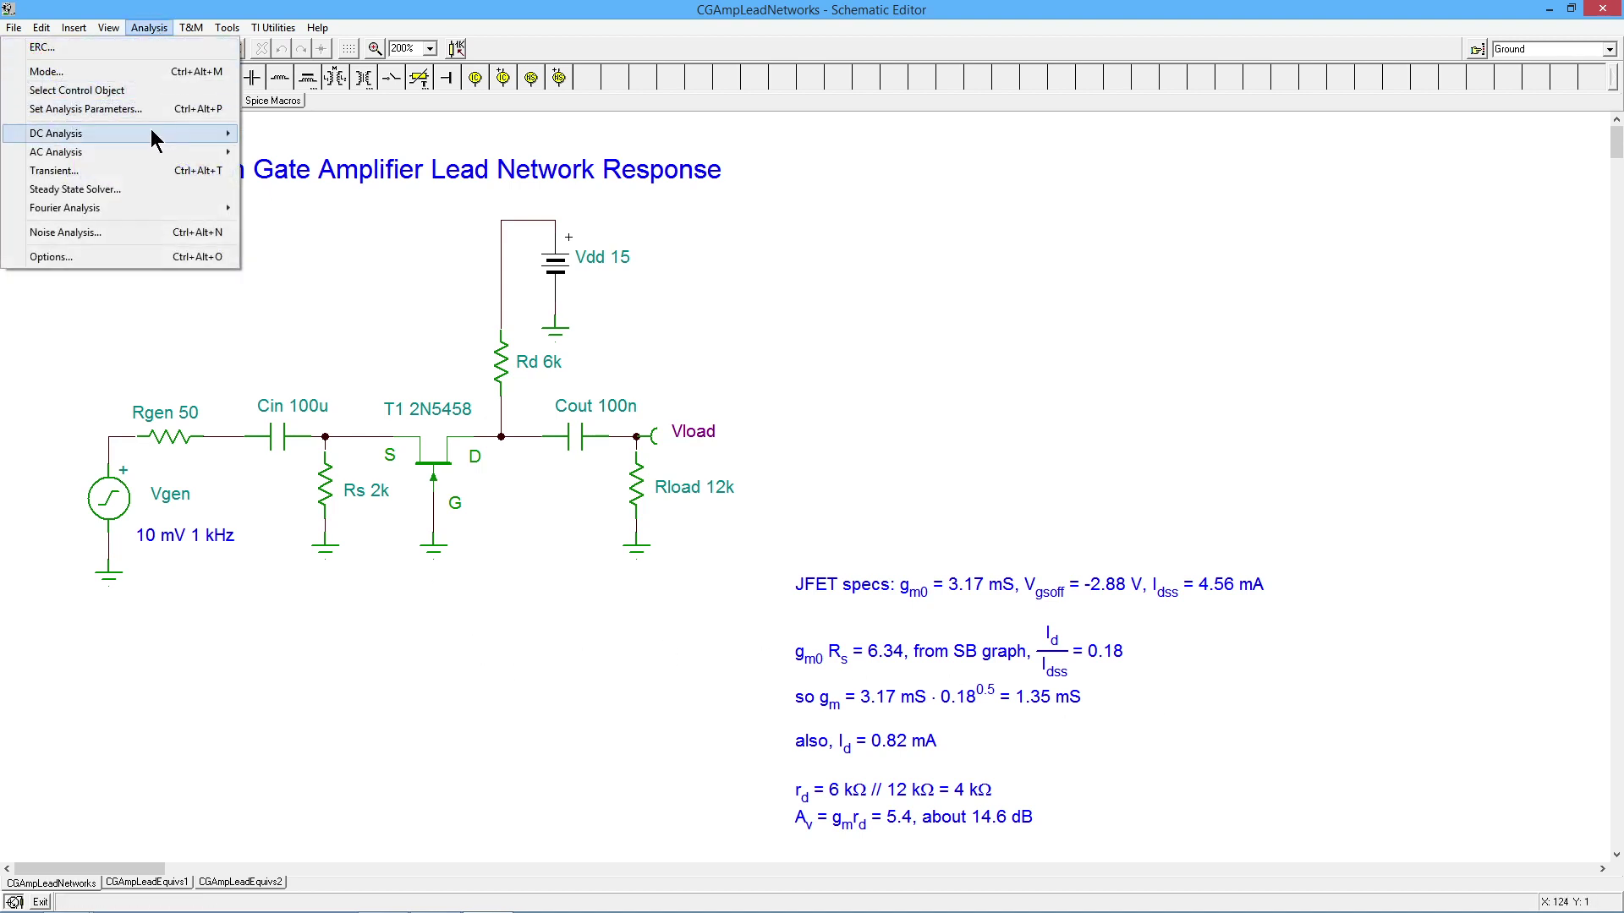
mouse_move(158, 136)
click(292, 153)
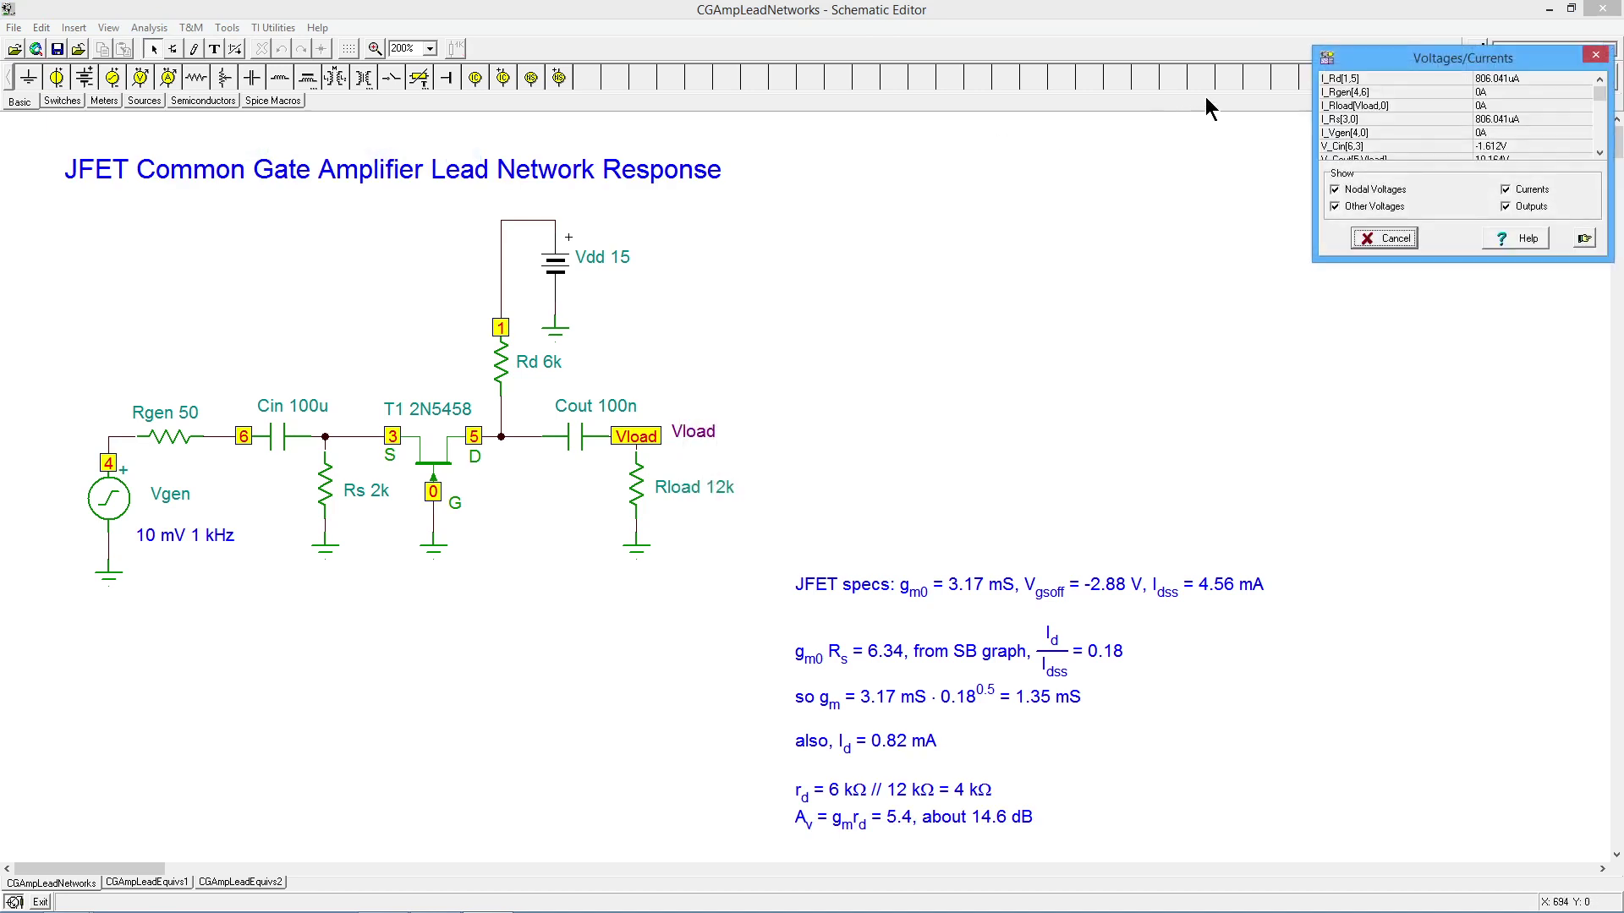
drag(1391, 64, 970, 175)
drag(1023, 367, 1026, 586)
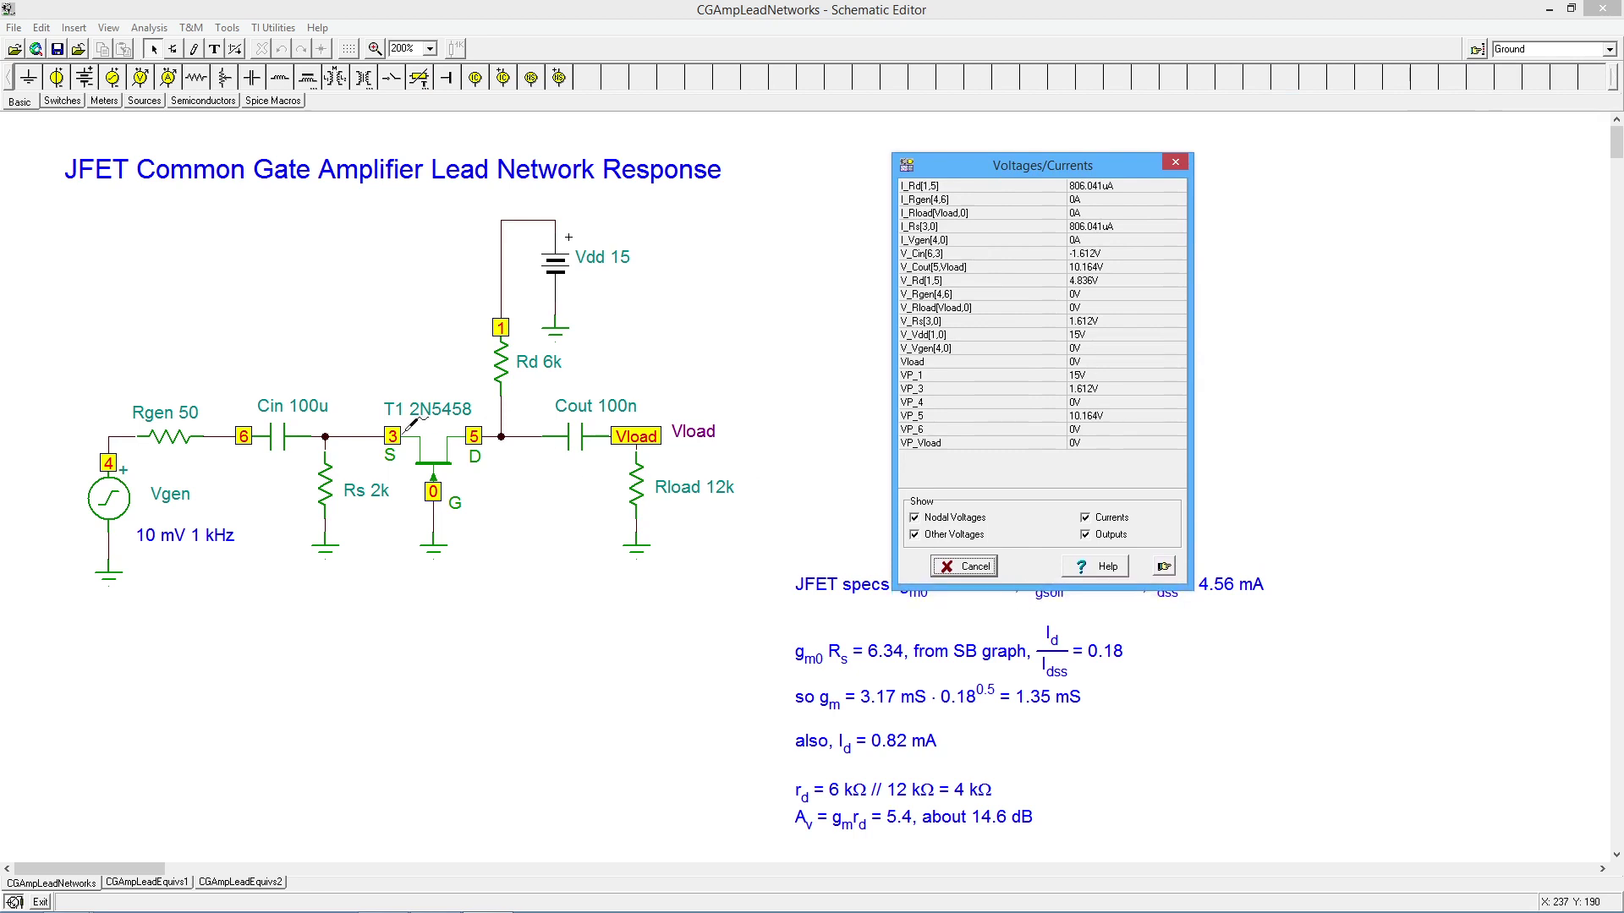
click(336, 473)
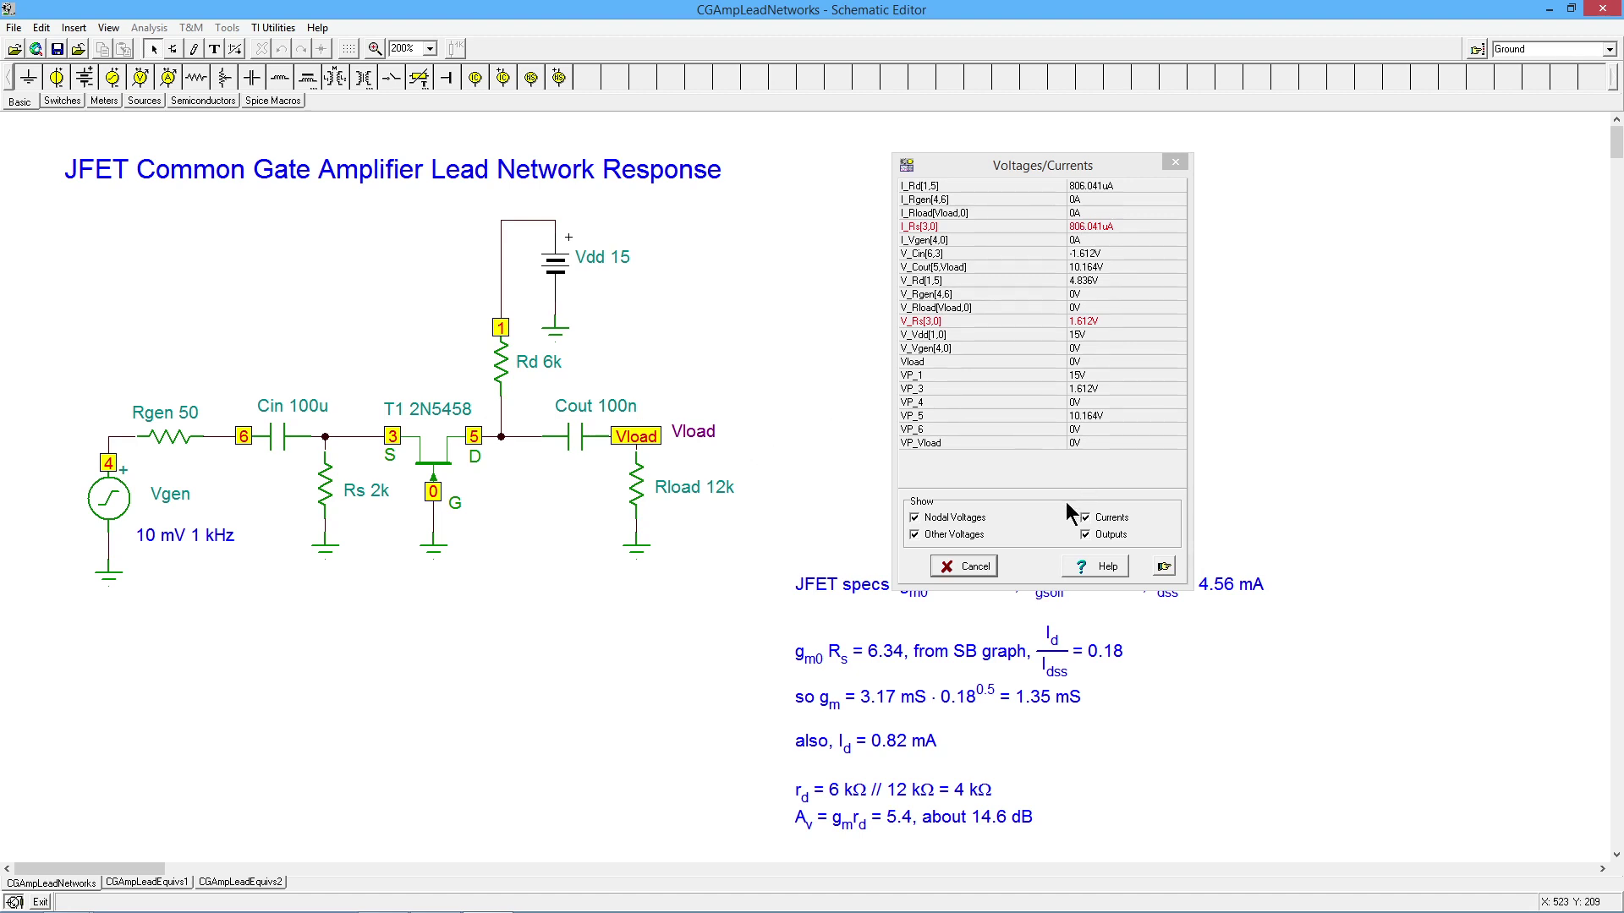
Step: Run a 1 ms–3 ms transient analysis, enlarge the graph beside the circuit, and add a Vgen/Vload legend
click(970, 562)
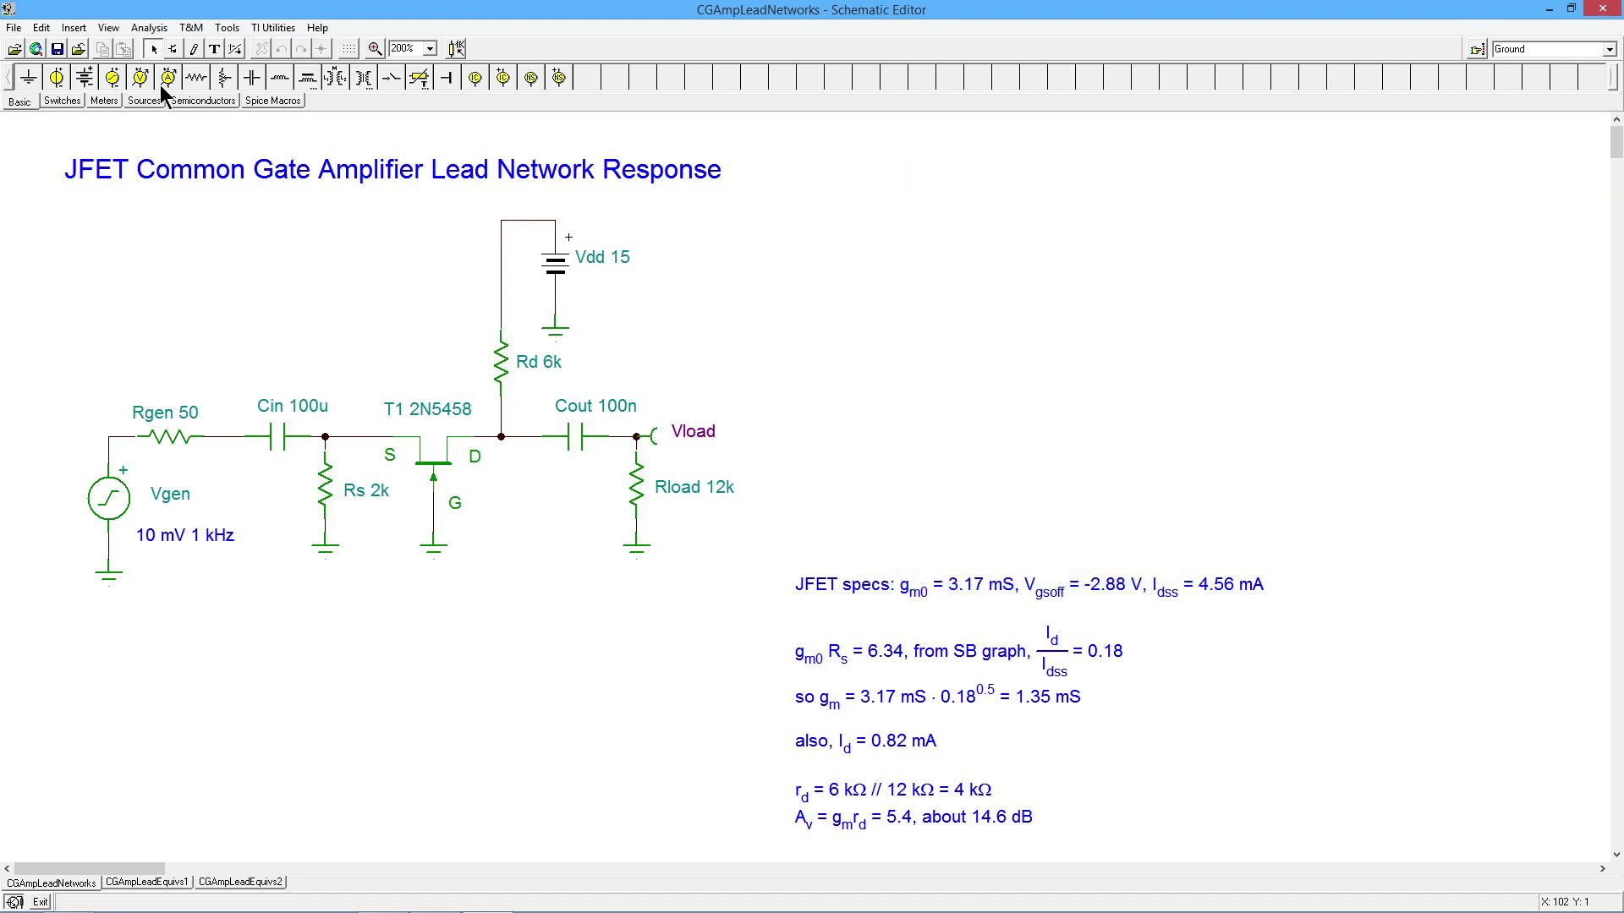
click(149, 28)
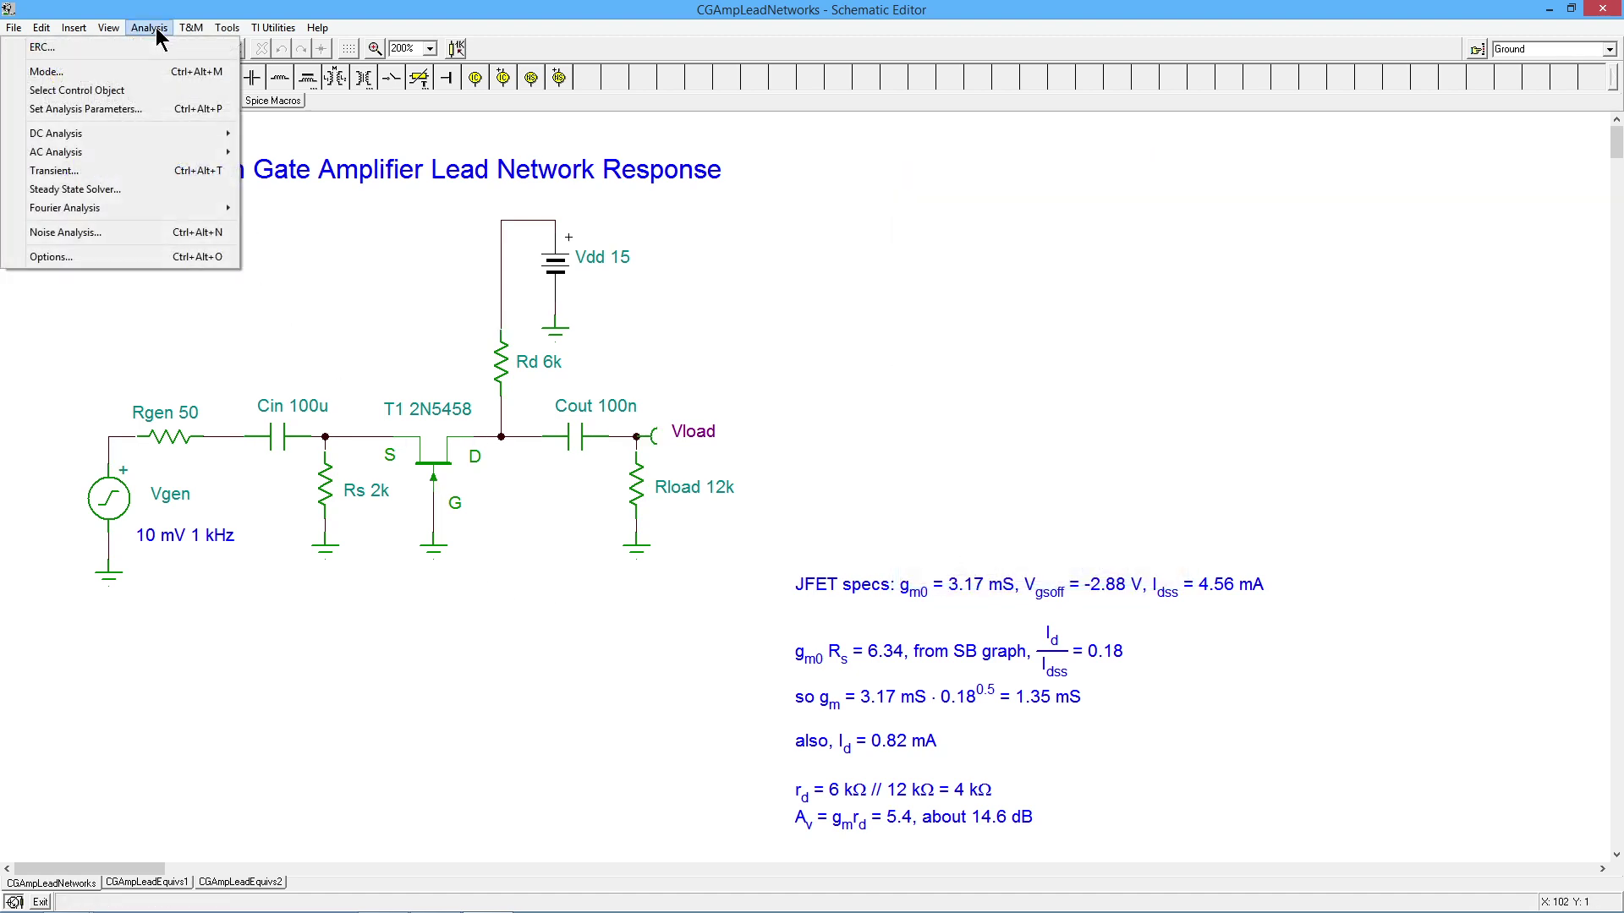
click(154, 170)
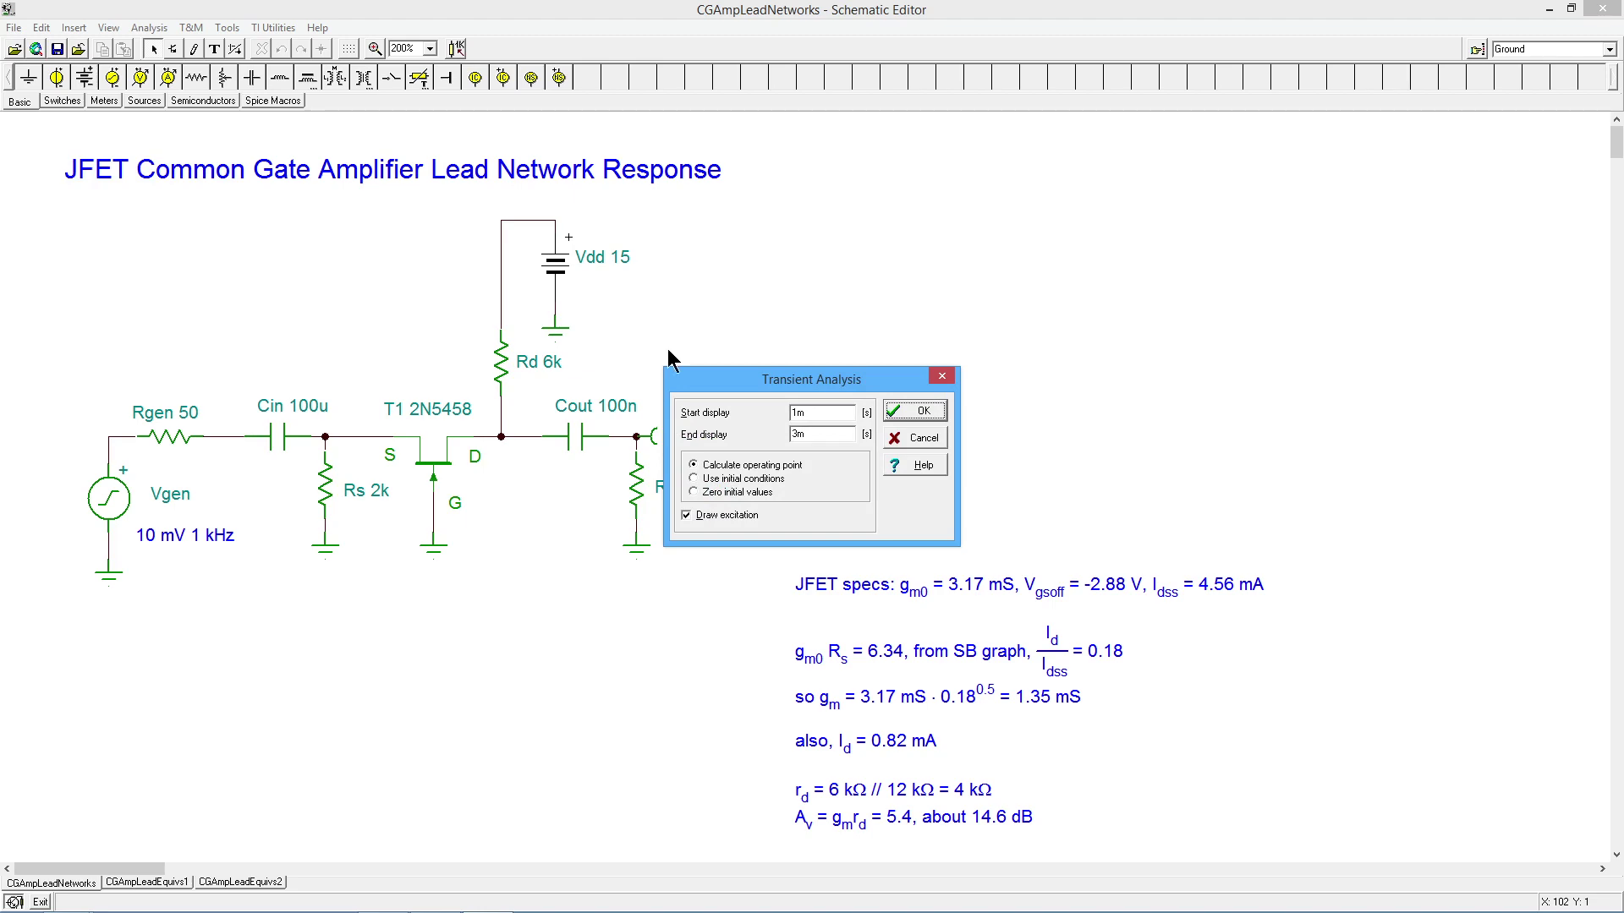
click(922, 411)
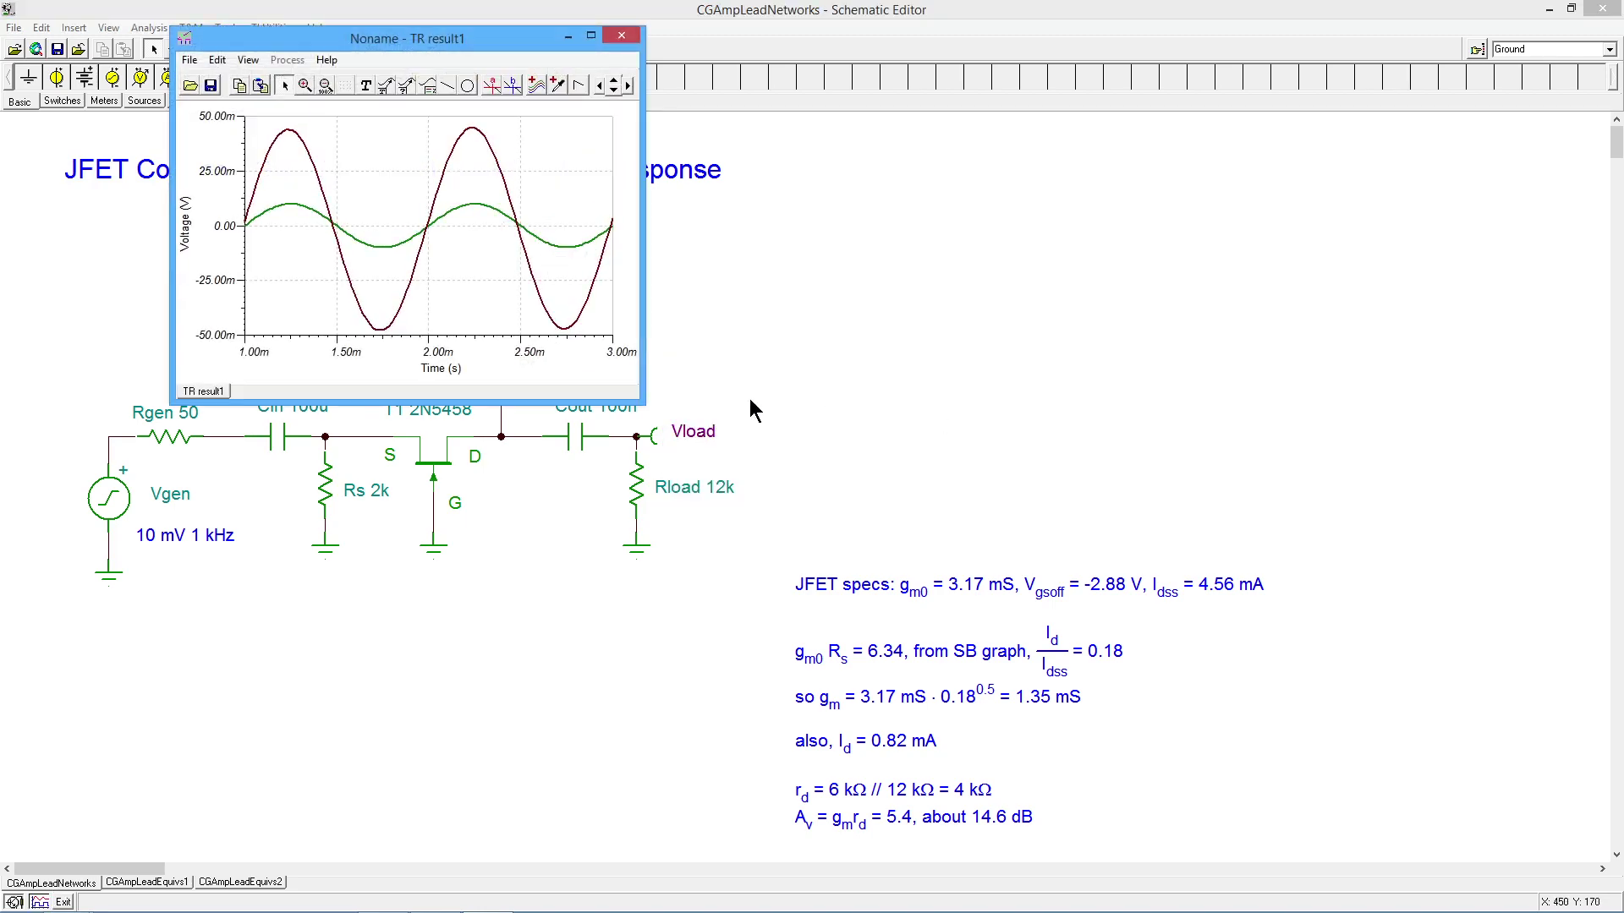
drag(502, 35, 1067, 151)
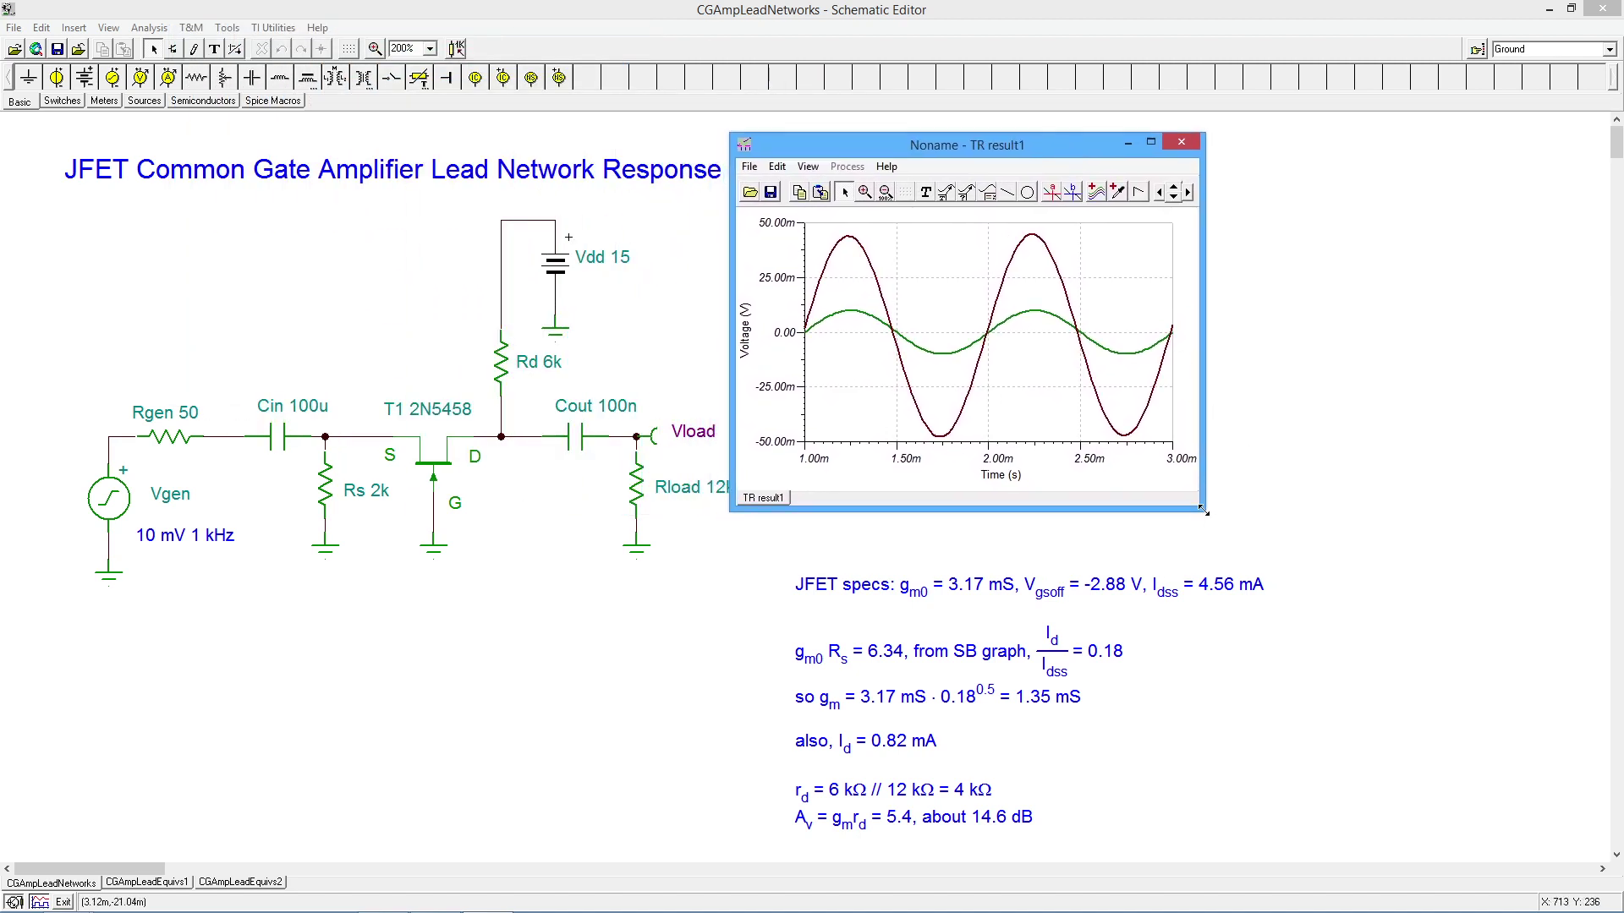
drag(1200, 508, 1542, 772)
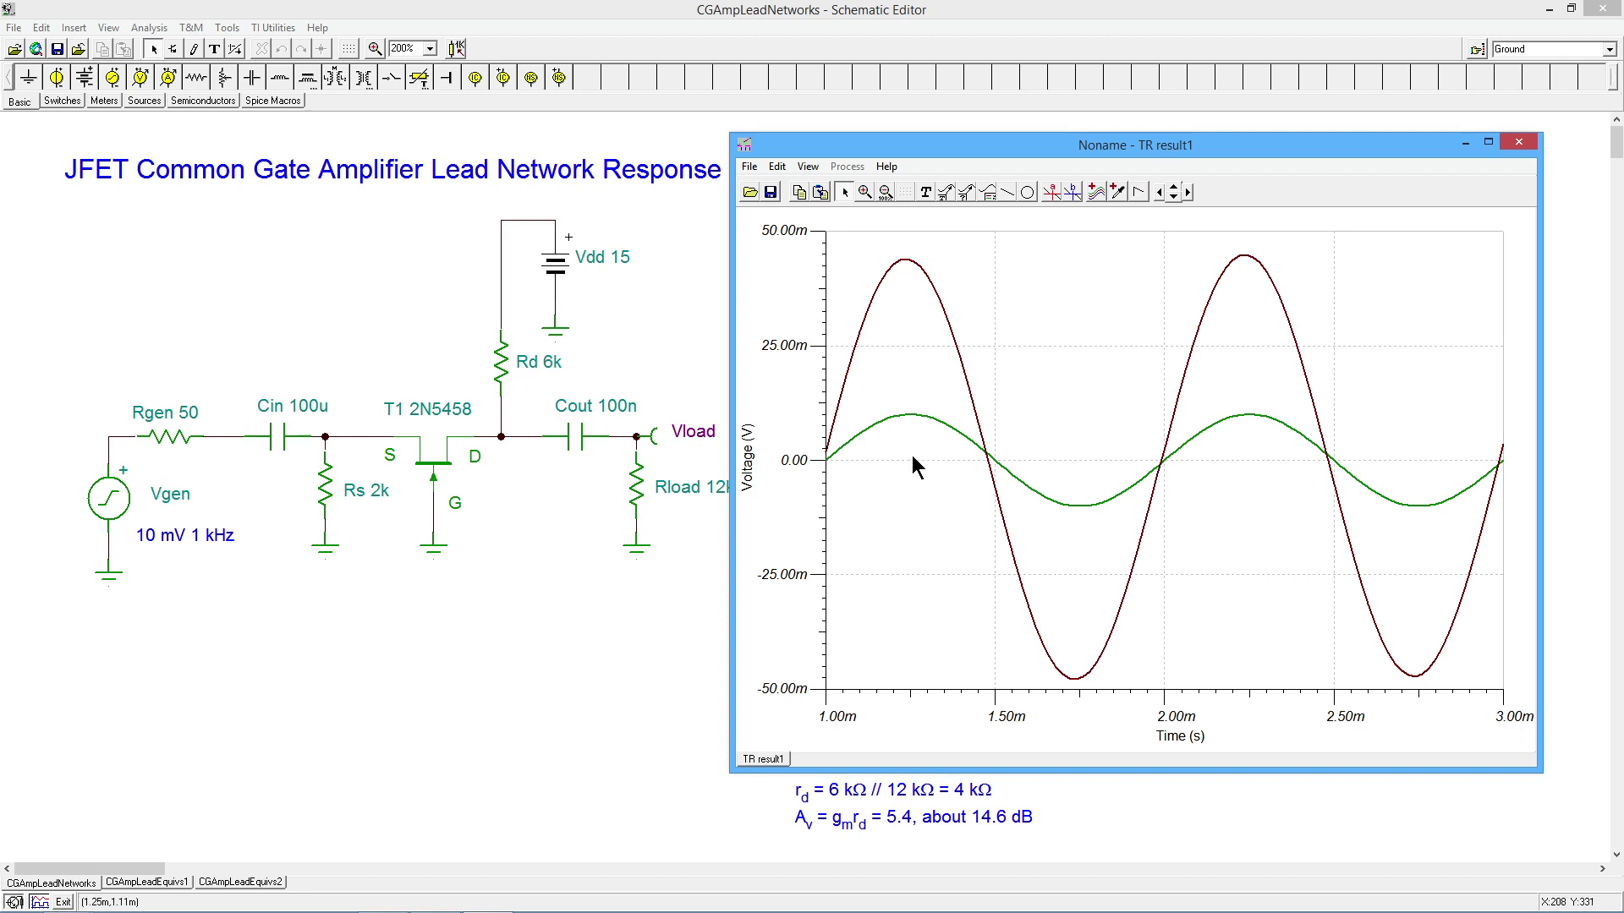
click(989, 193)
click(1016, 279)
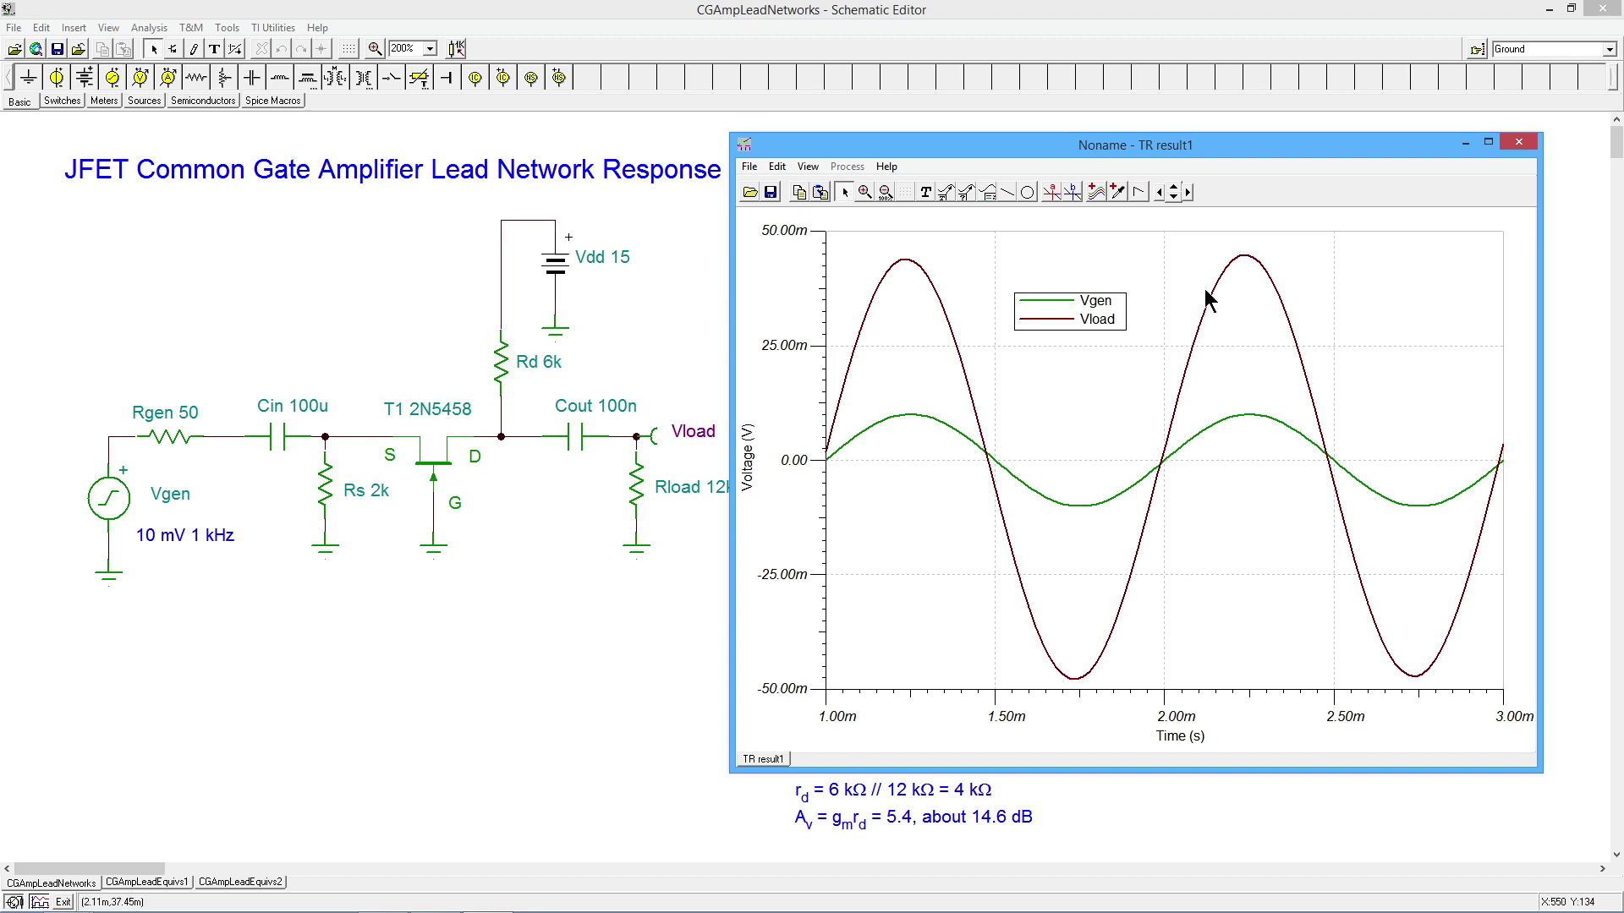
click(1519, 145)
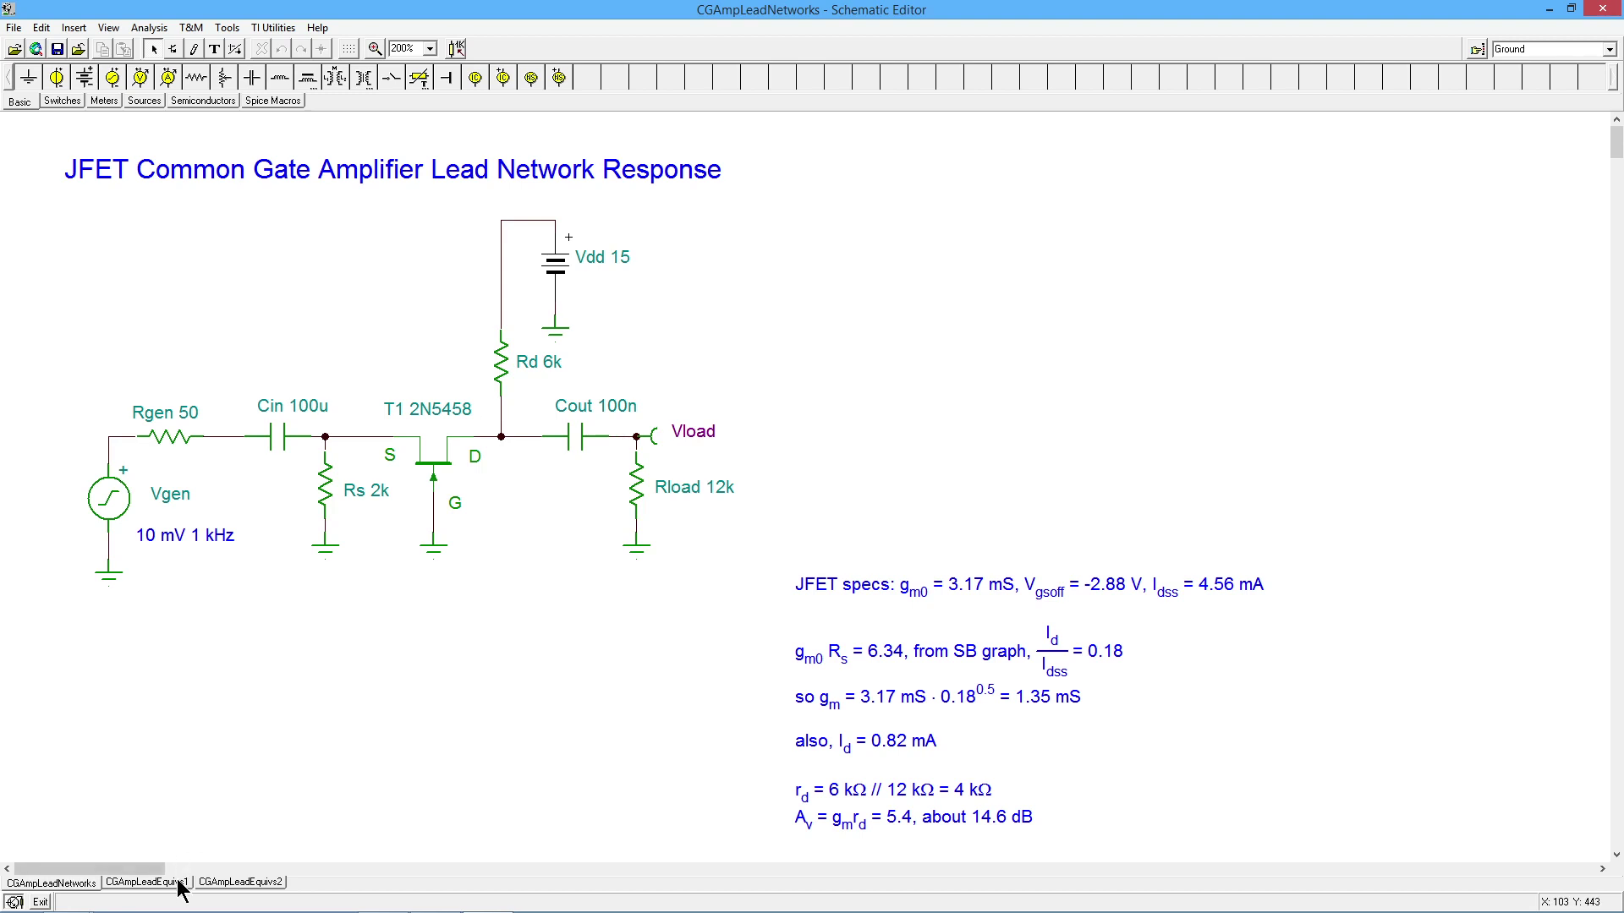
Step: Switch to the CGAmpLeadEquivs1 sheet showing the Zinsource 741 Ω equivalent circuit
click(147, 882)
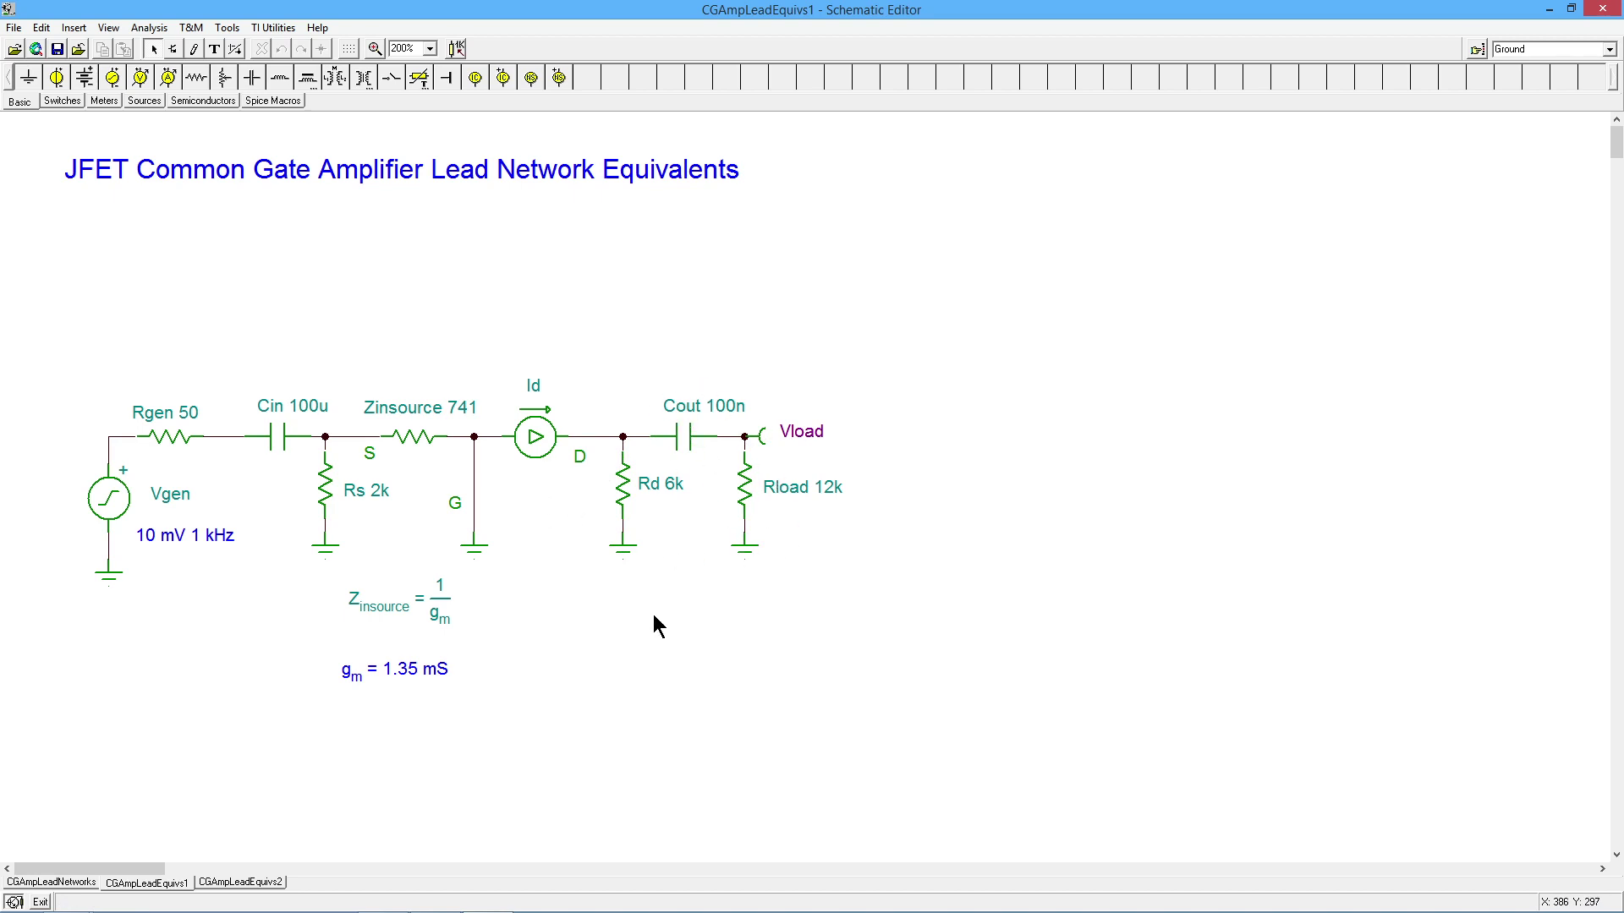
Step: Switch to the CGAmpLeadEquivs2 sheet with f_inlead 2.7 Hz and f_outlead 88.8 Hz analyses
click(252, 875)
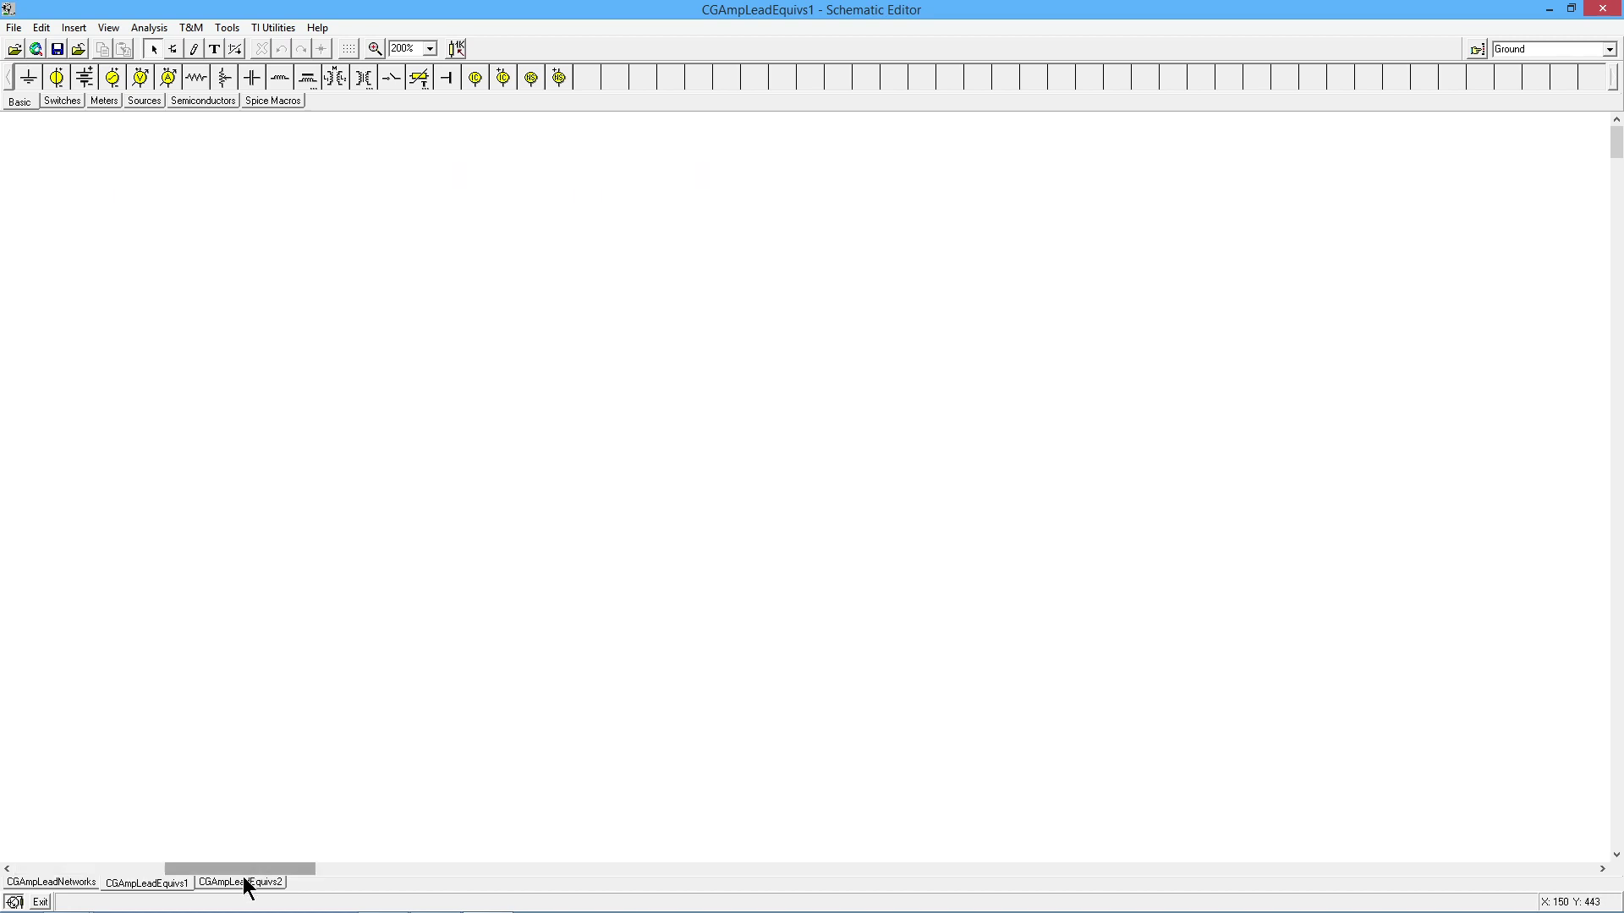
click(146, 870)
click(230, 884)
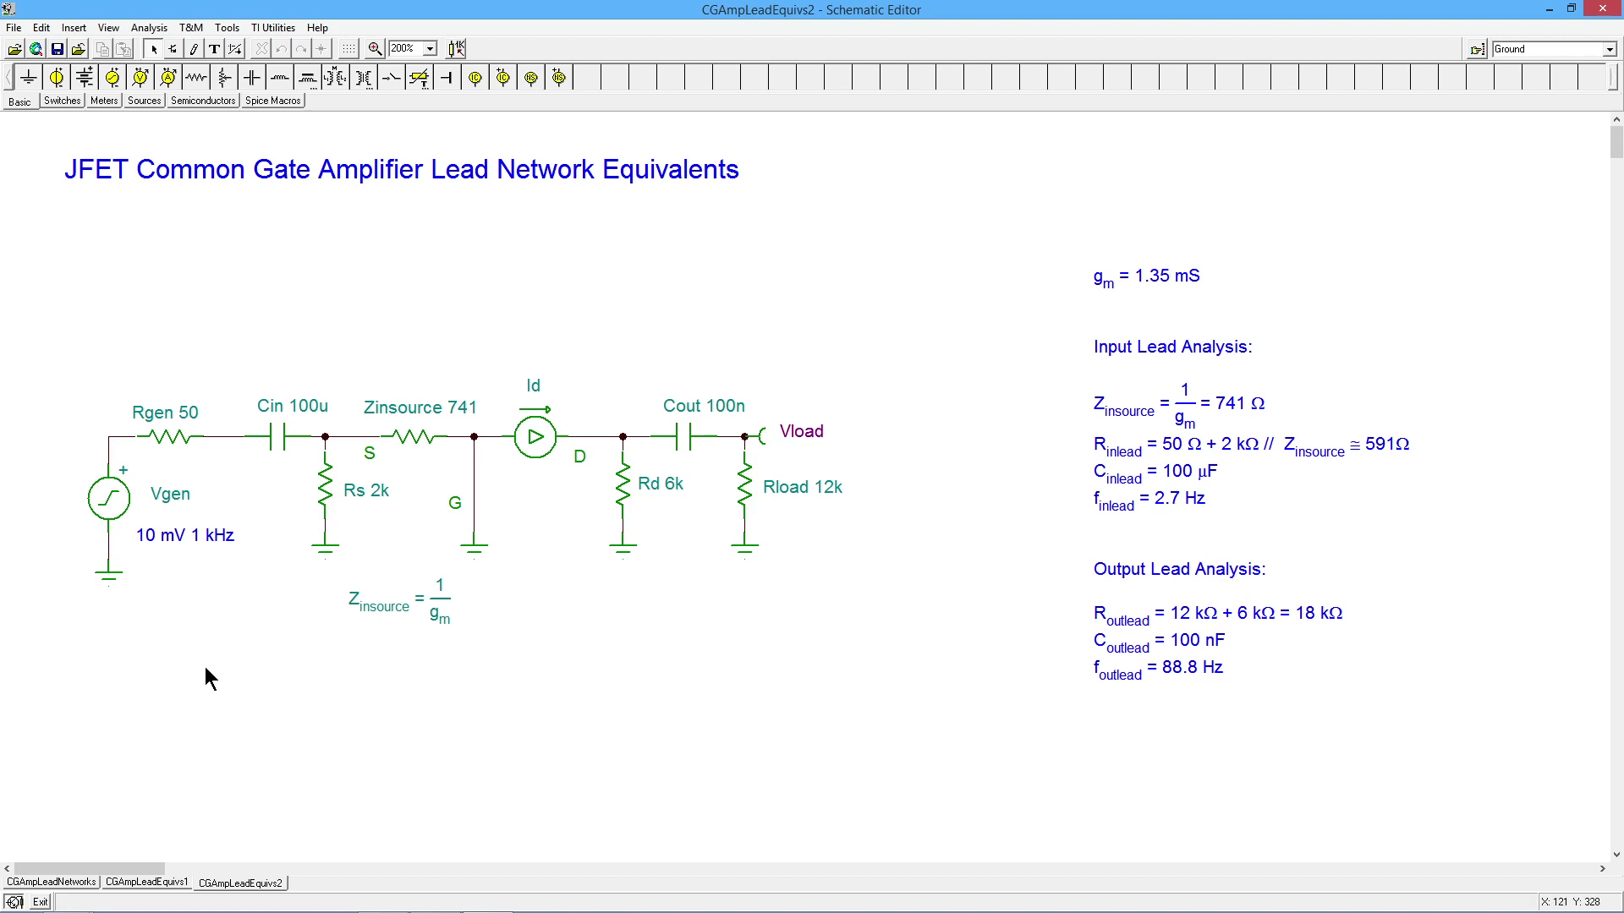
Step: Return to CGAmpLeadNetworks and move the analysis notes higher up beside the circuit
click(78, 881)
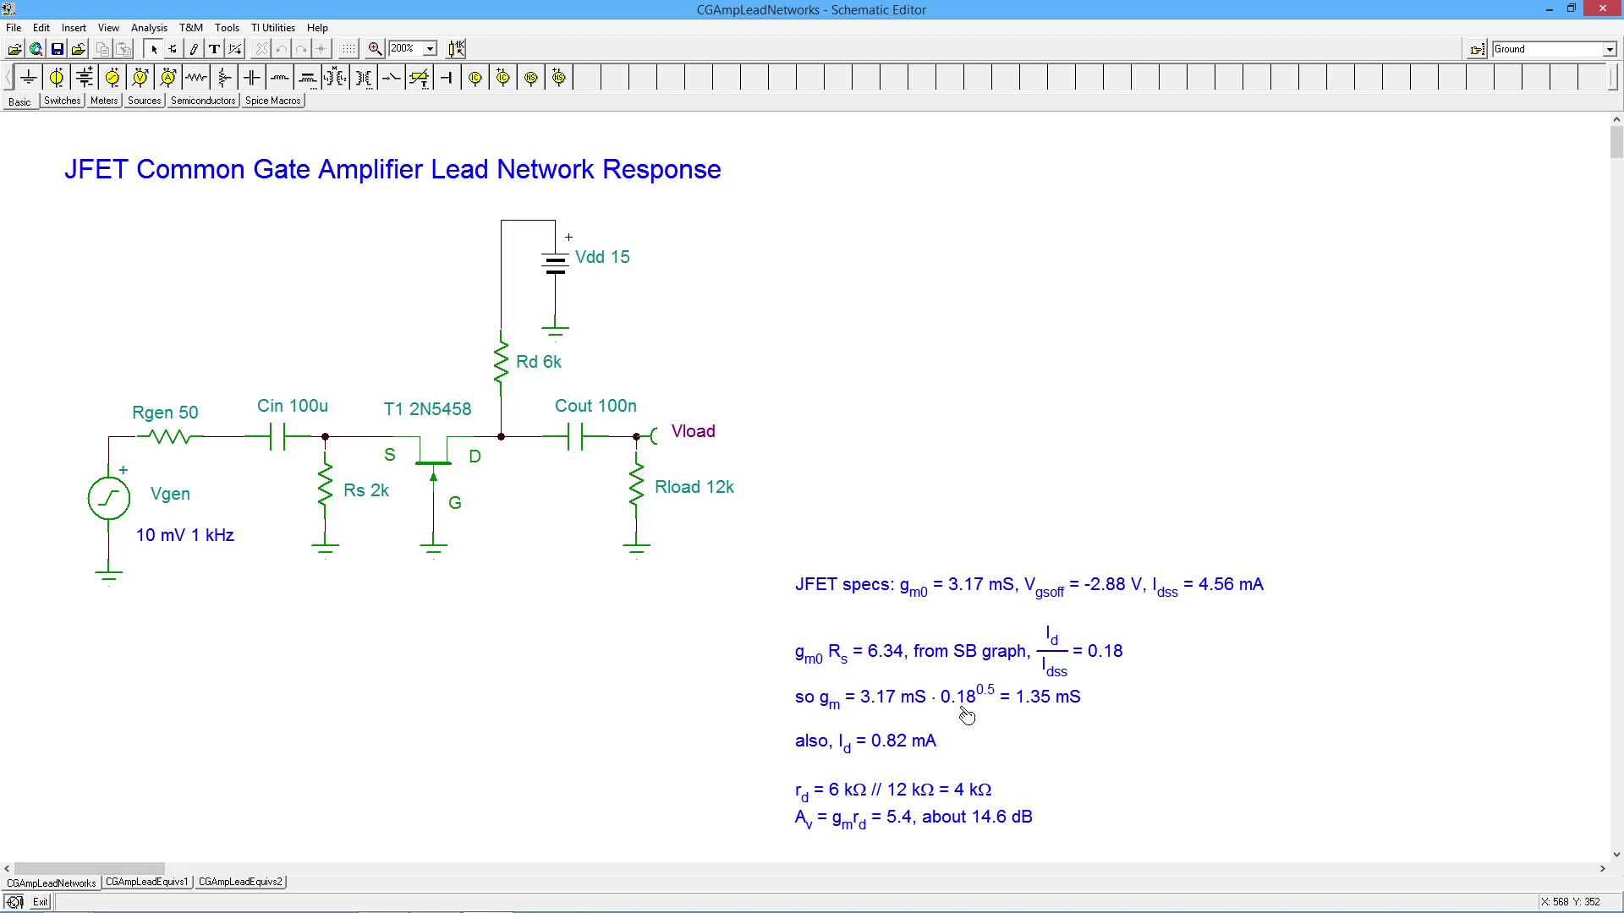
double_click(942, 676)
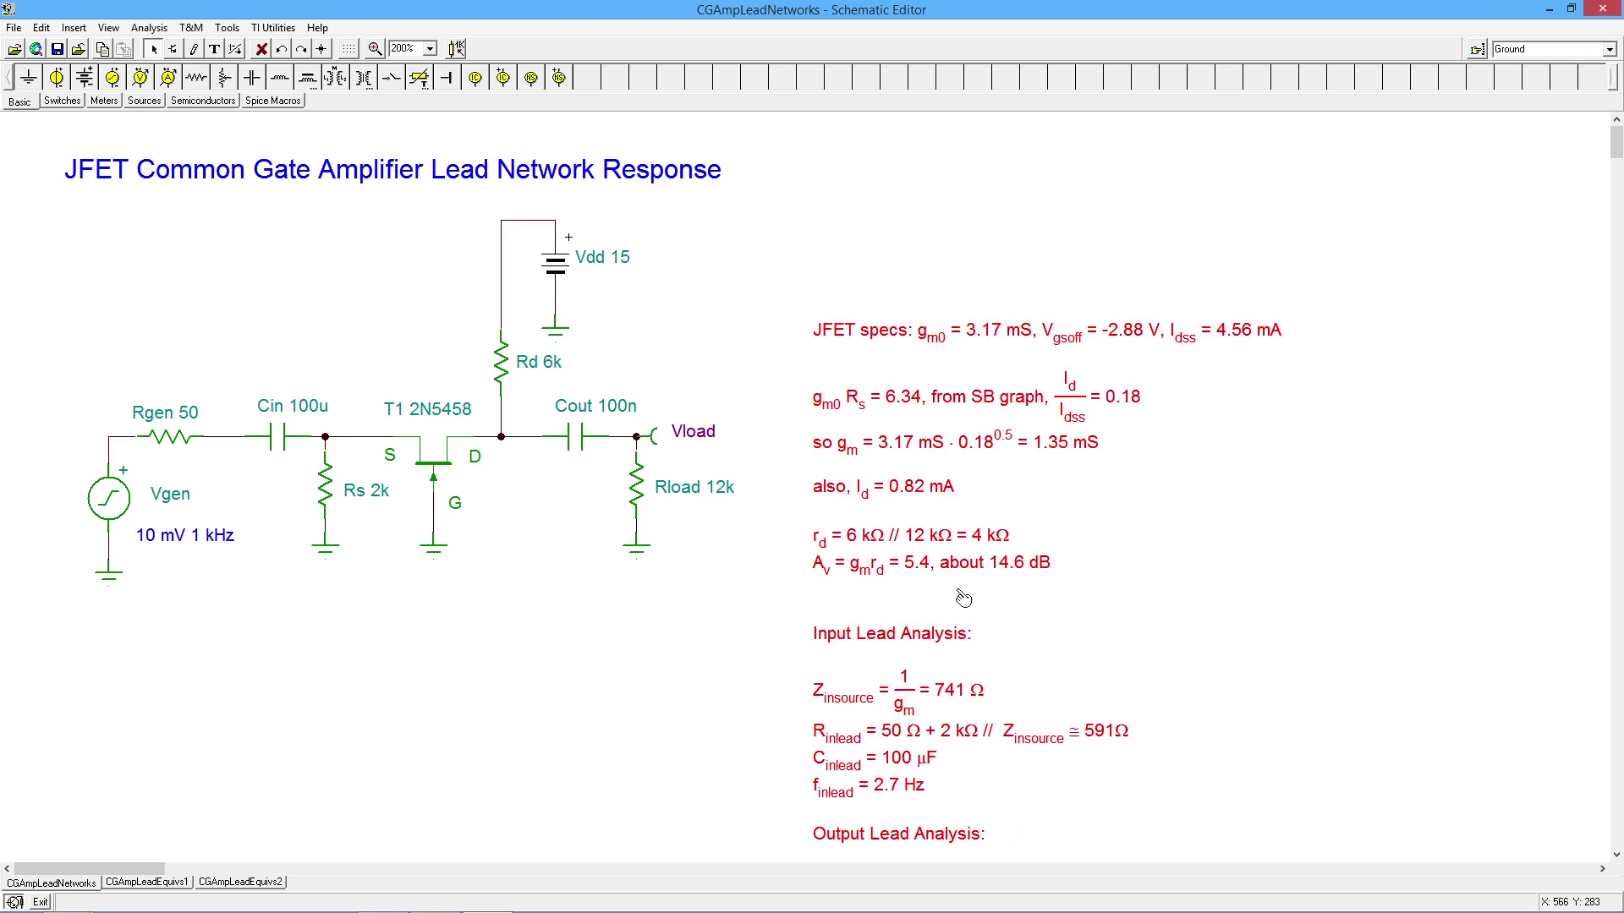
drag(962, 597, 979, 483)
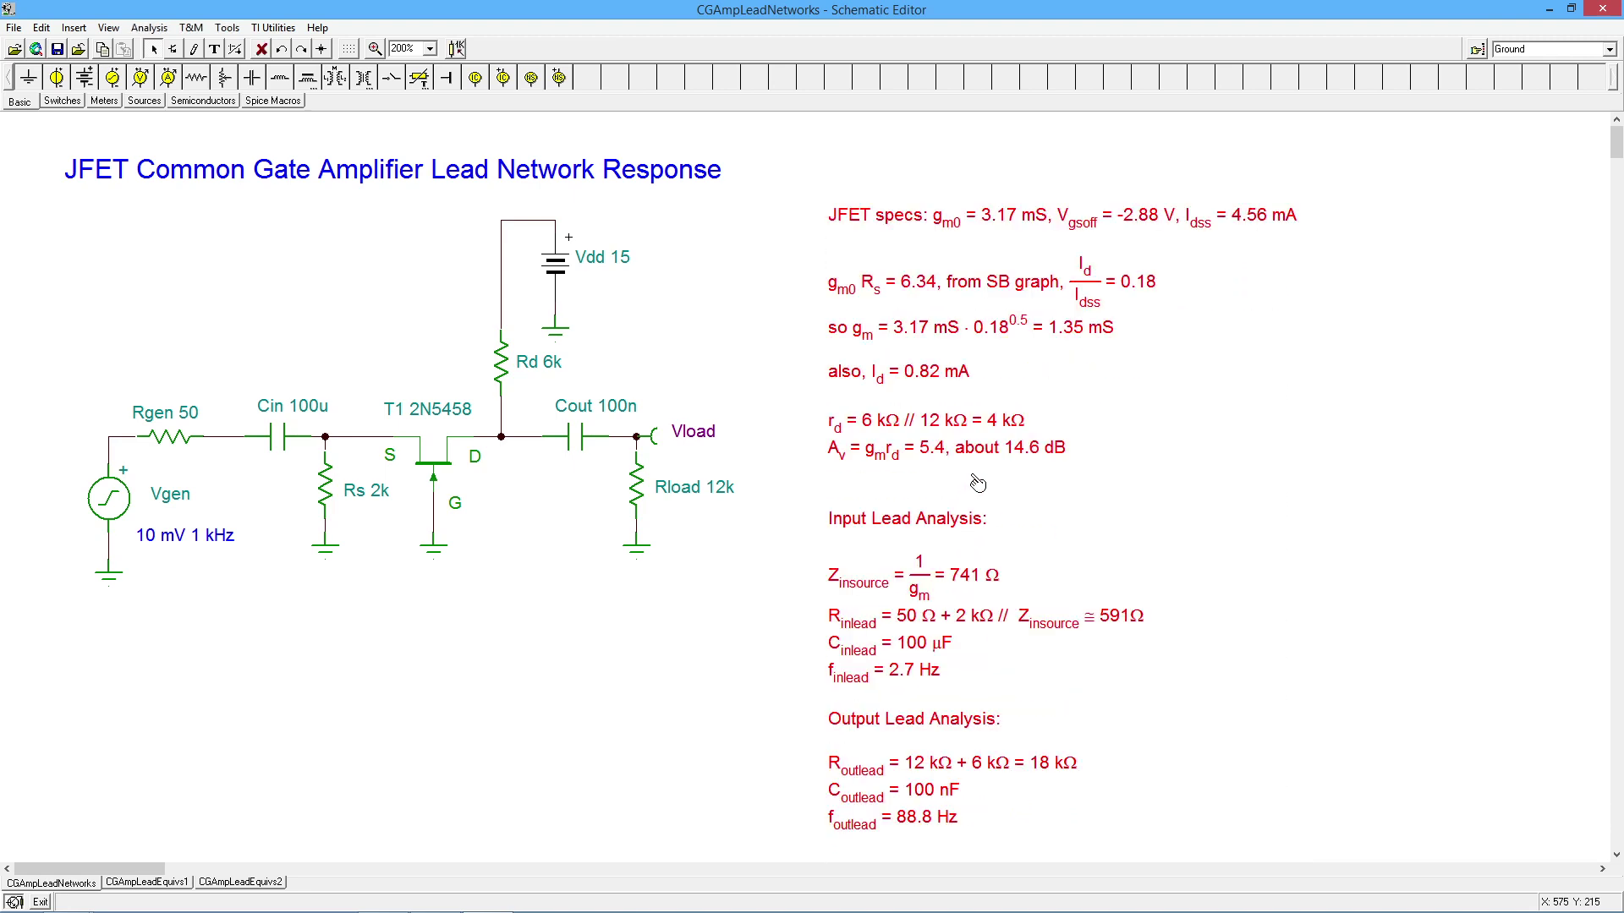
click(1475, 667)
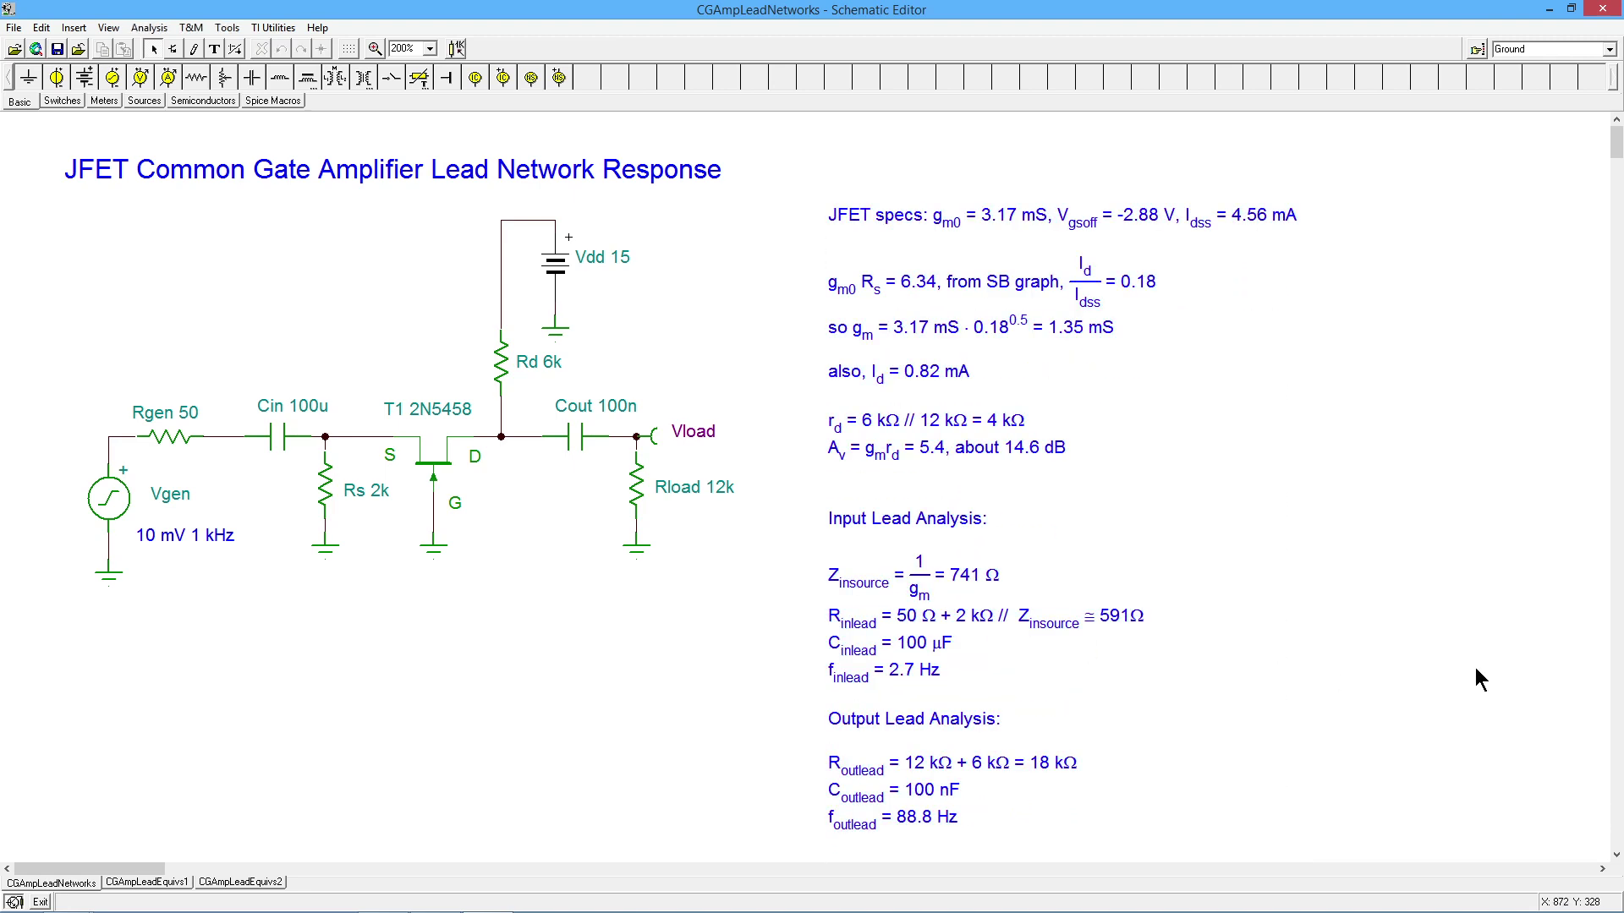
Step: Run an AC transfer characteristic from 100 mHz to 100 kHz with 100 points
click(149, 28)
mouse_move(151, 157)
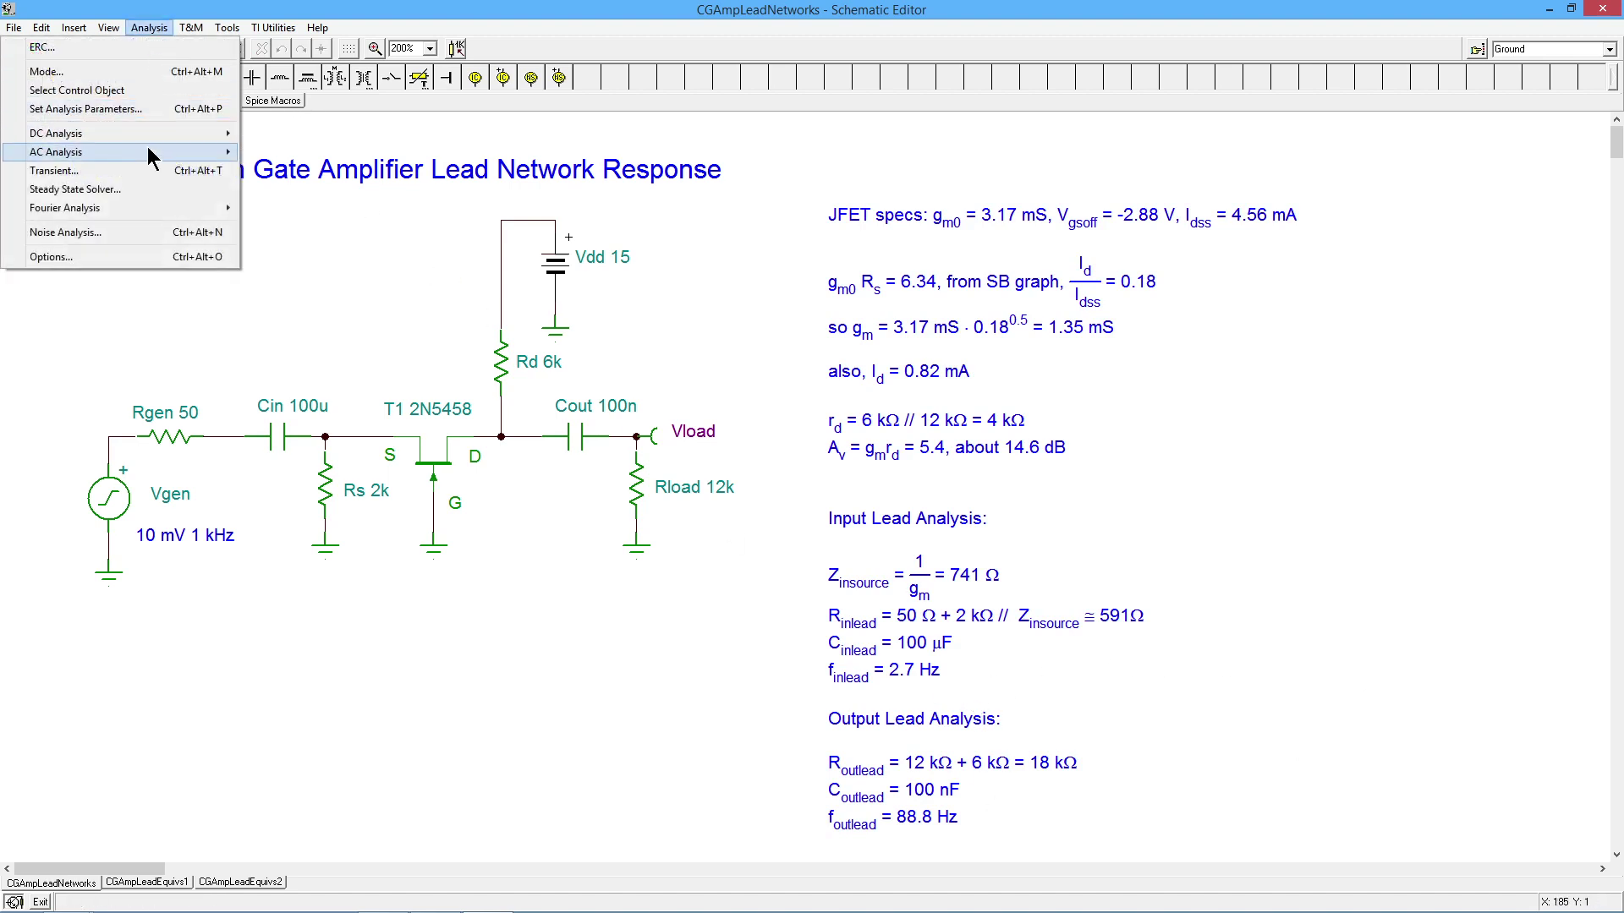
click(294, 189)
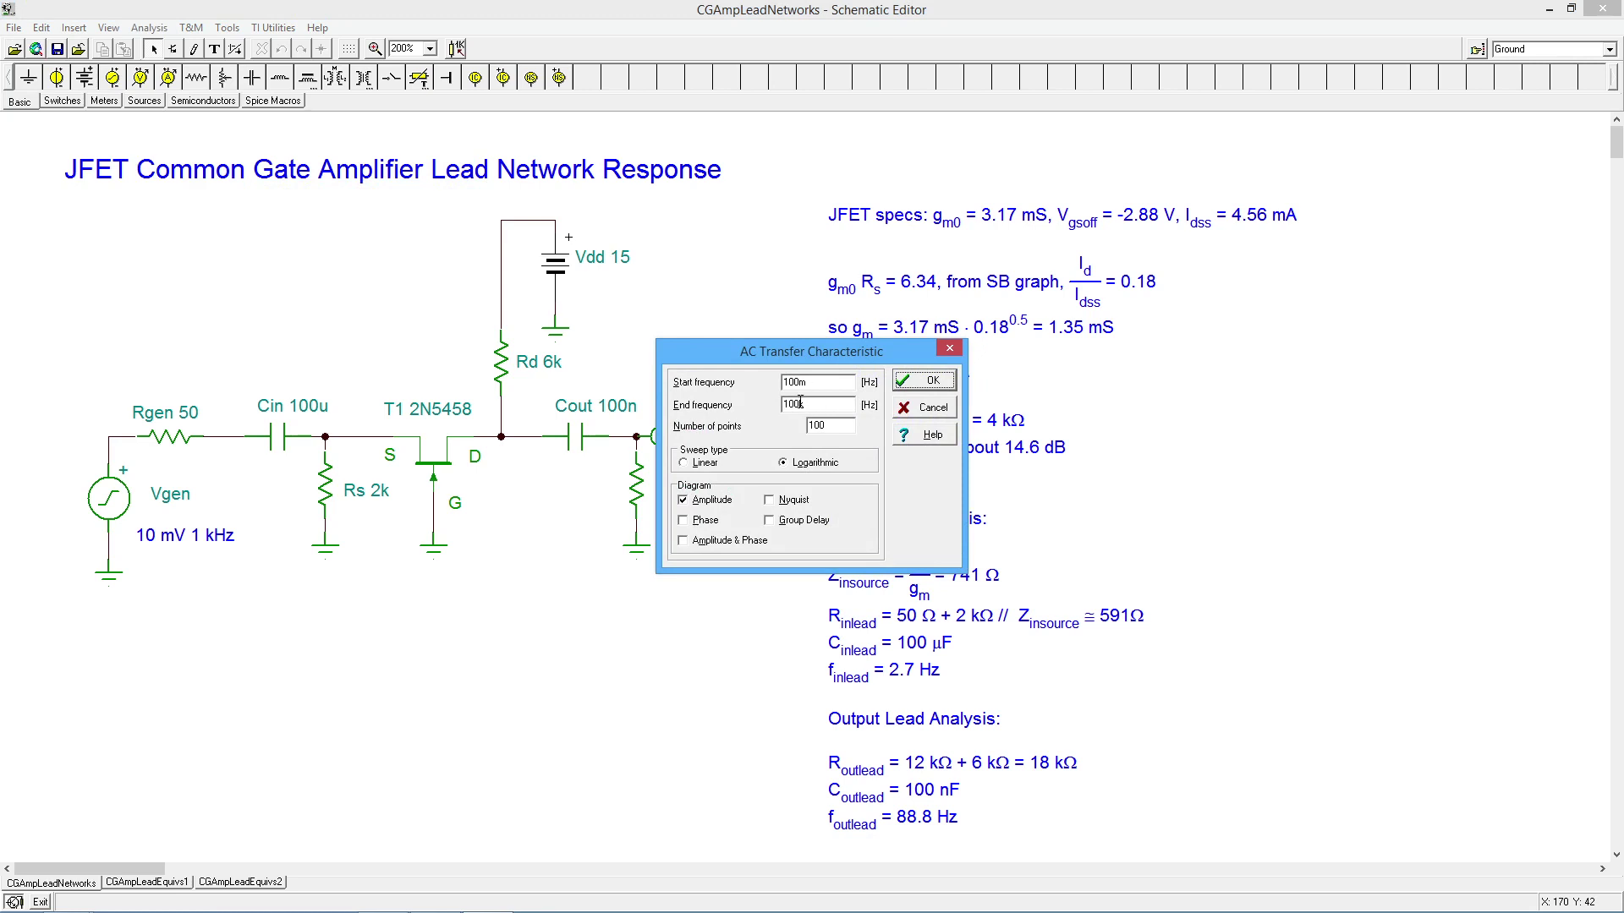
drag(814, 429, 774, 428)
click(937, 381)
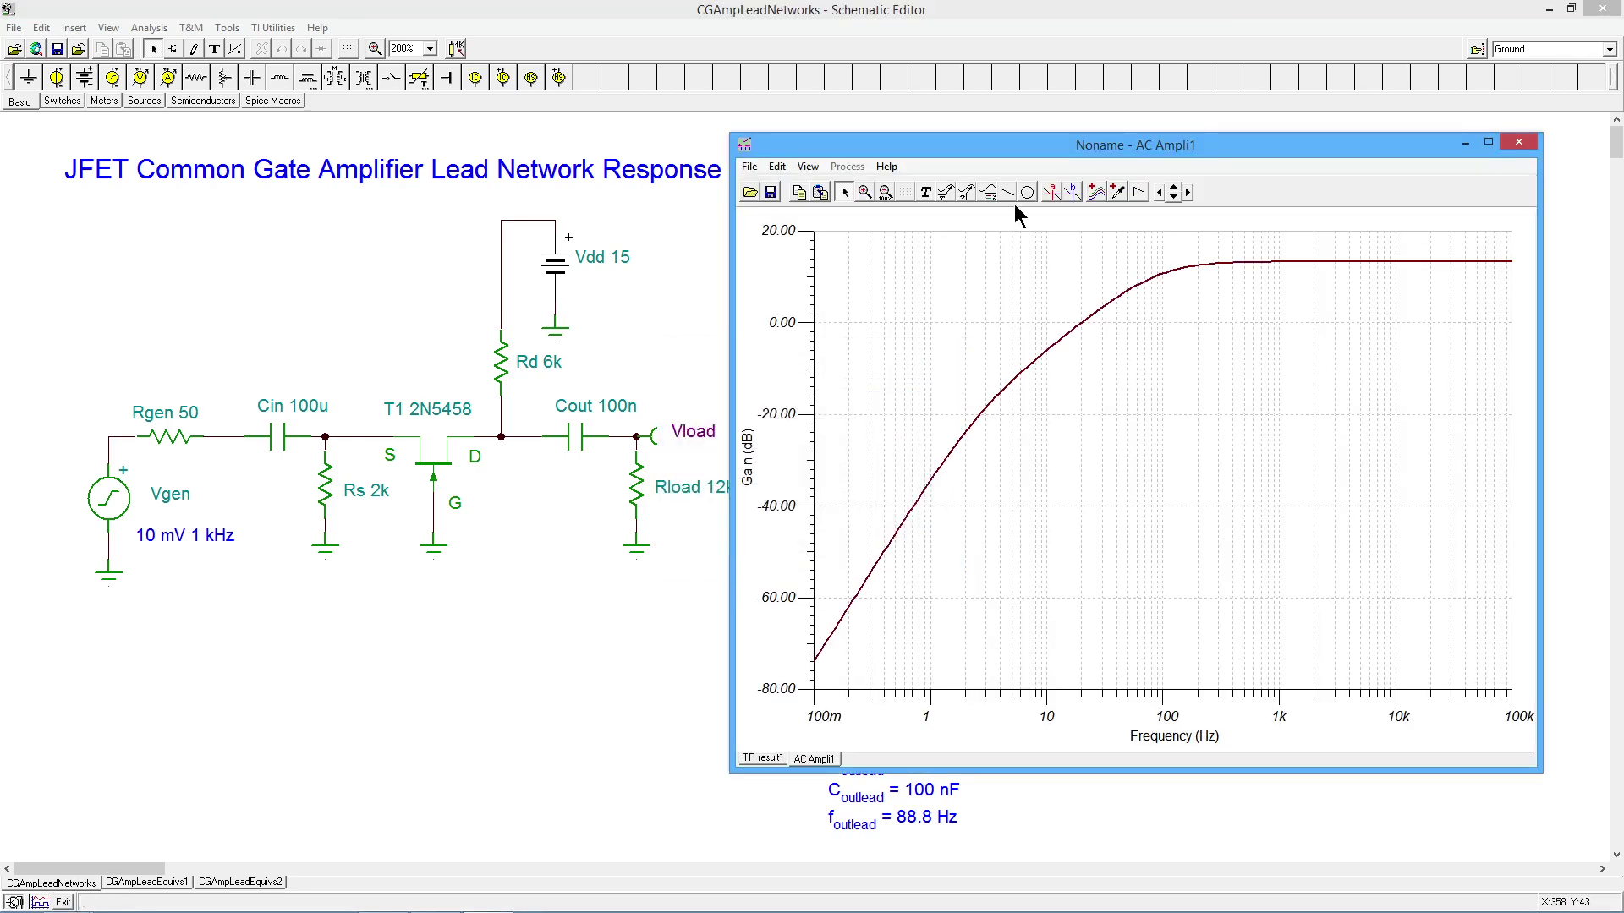
Step: Place cursor A on the gain curve, dock the plot beside the schematic, and slide it to about 89.6 Hz
click(1052, 192)
click(1375, 224)
mouse_move(1375, 221)
mouse_down()
mouse_move(1332, 228)
mouse_move(1360, 239)
mouse_up()
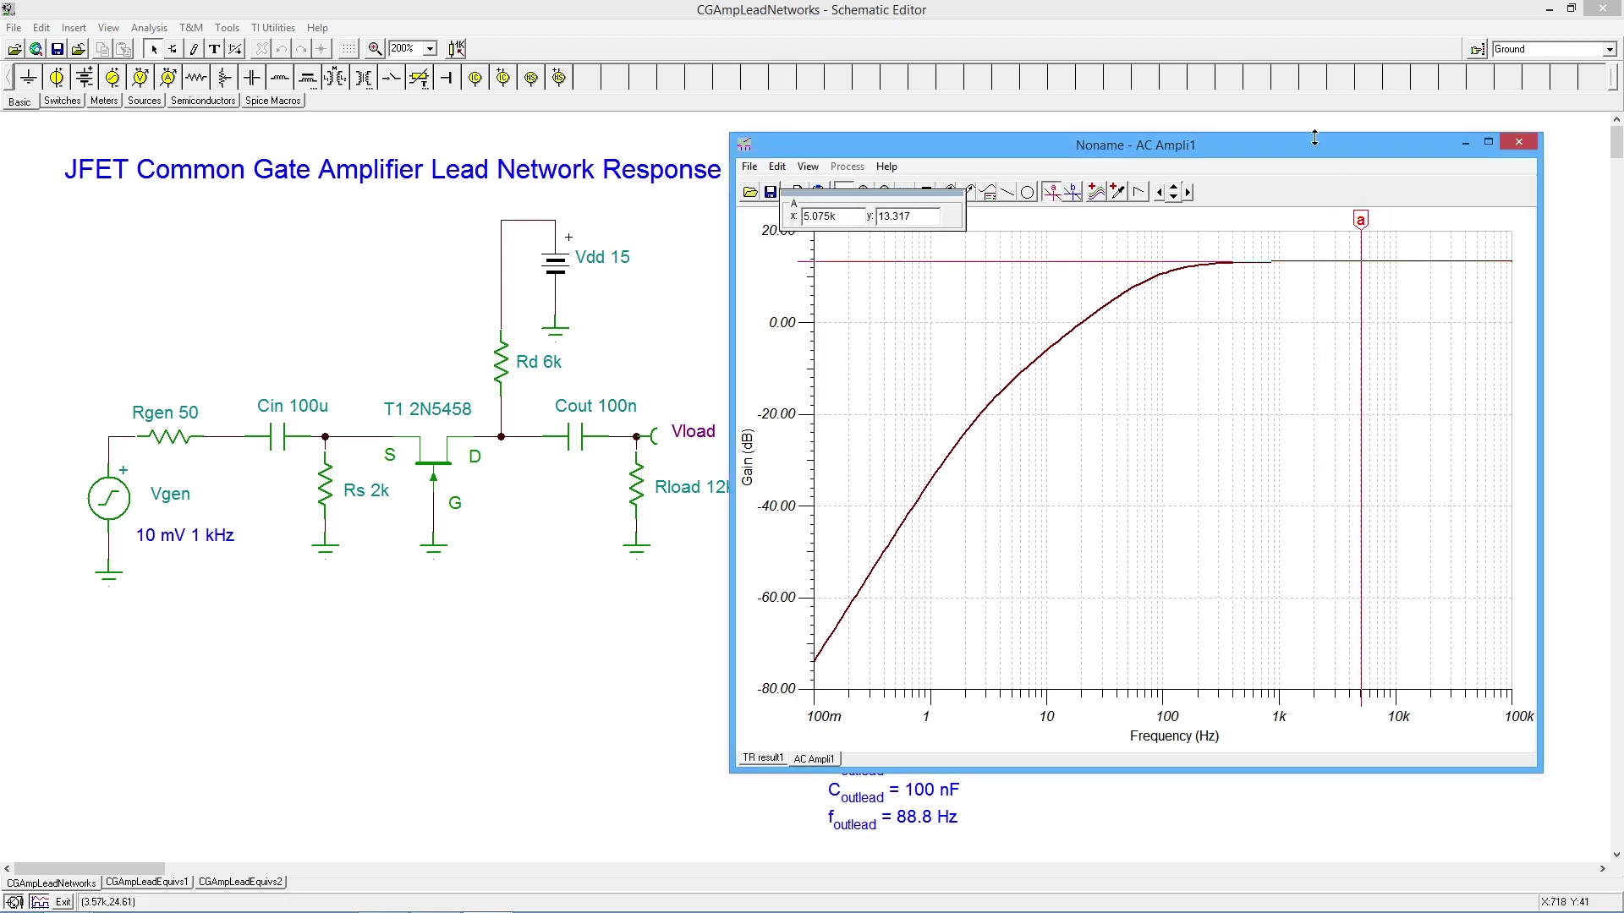
mouse_move(1314, 145)
mouse_down()
mouse_move(680, 140)
mouse_move(1319, 173)
mouse_move(1341, 158)
mouse_up()
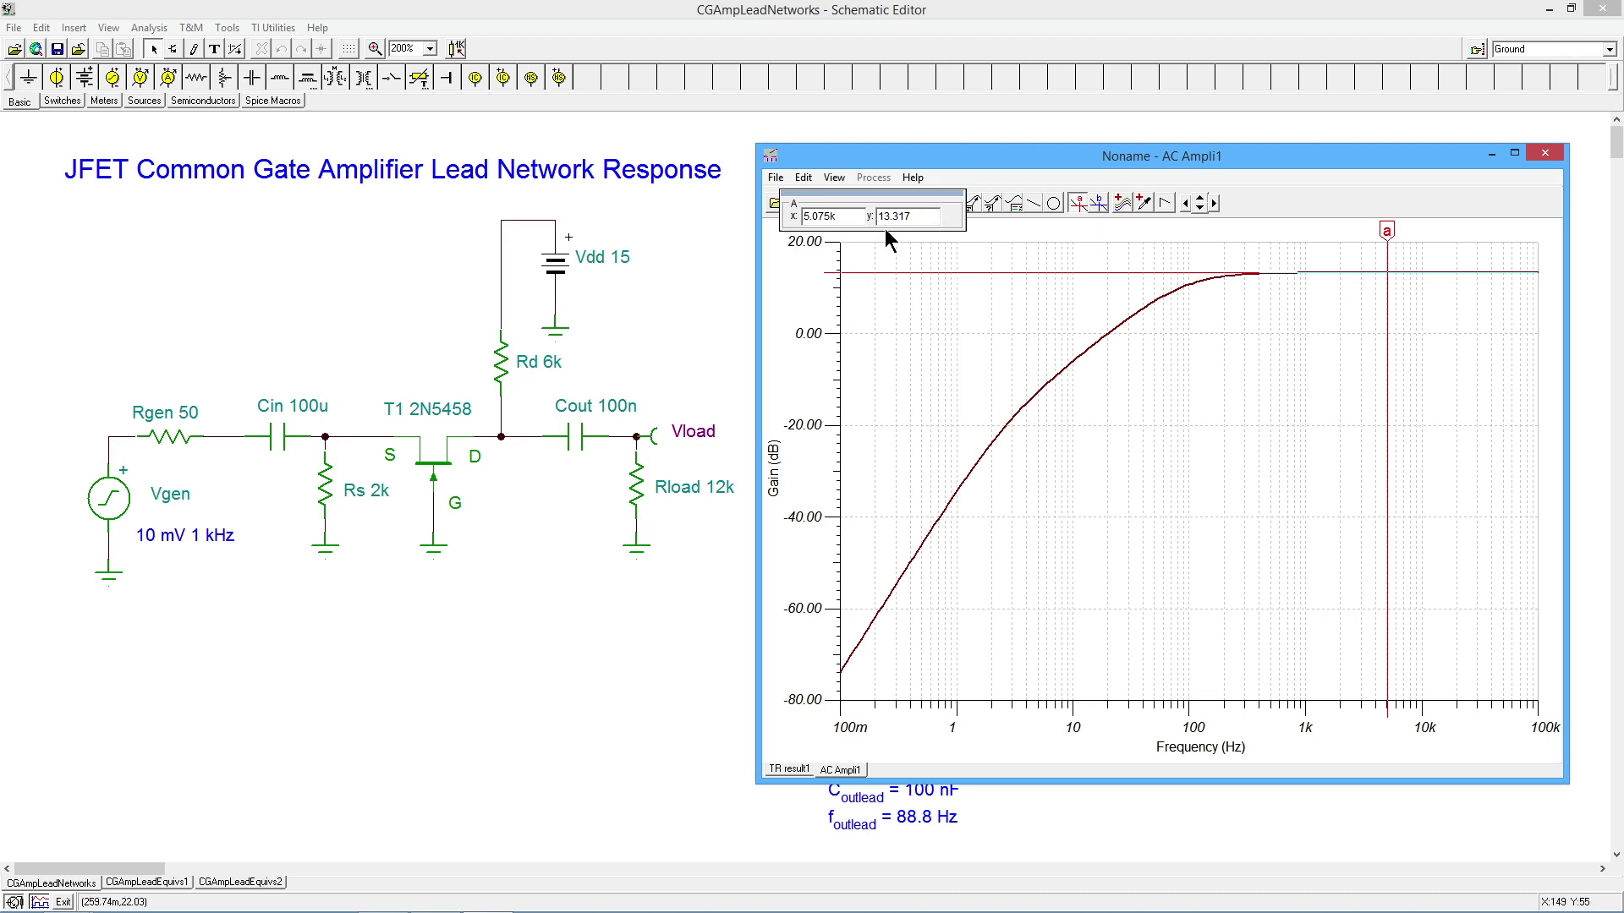
mouse_move(1388, 229)
mouse_down()
mouse_move(1467, 235)
mouse_move(1370, 252)
mouse_up()
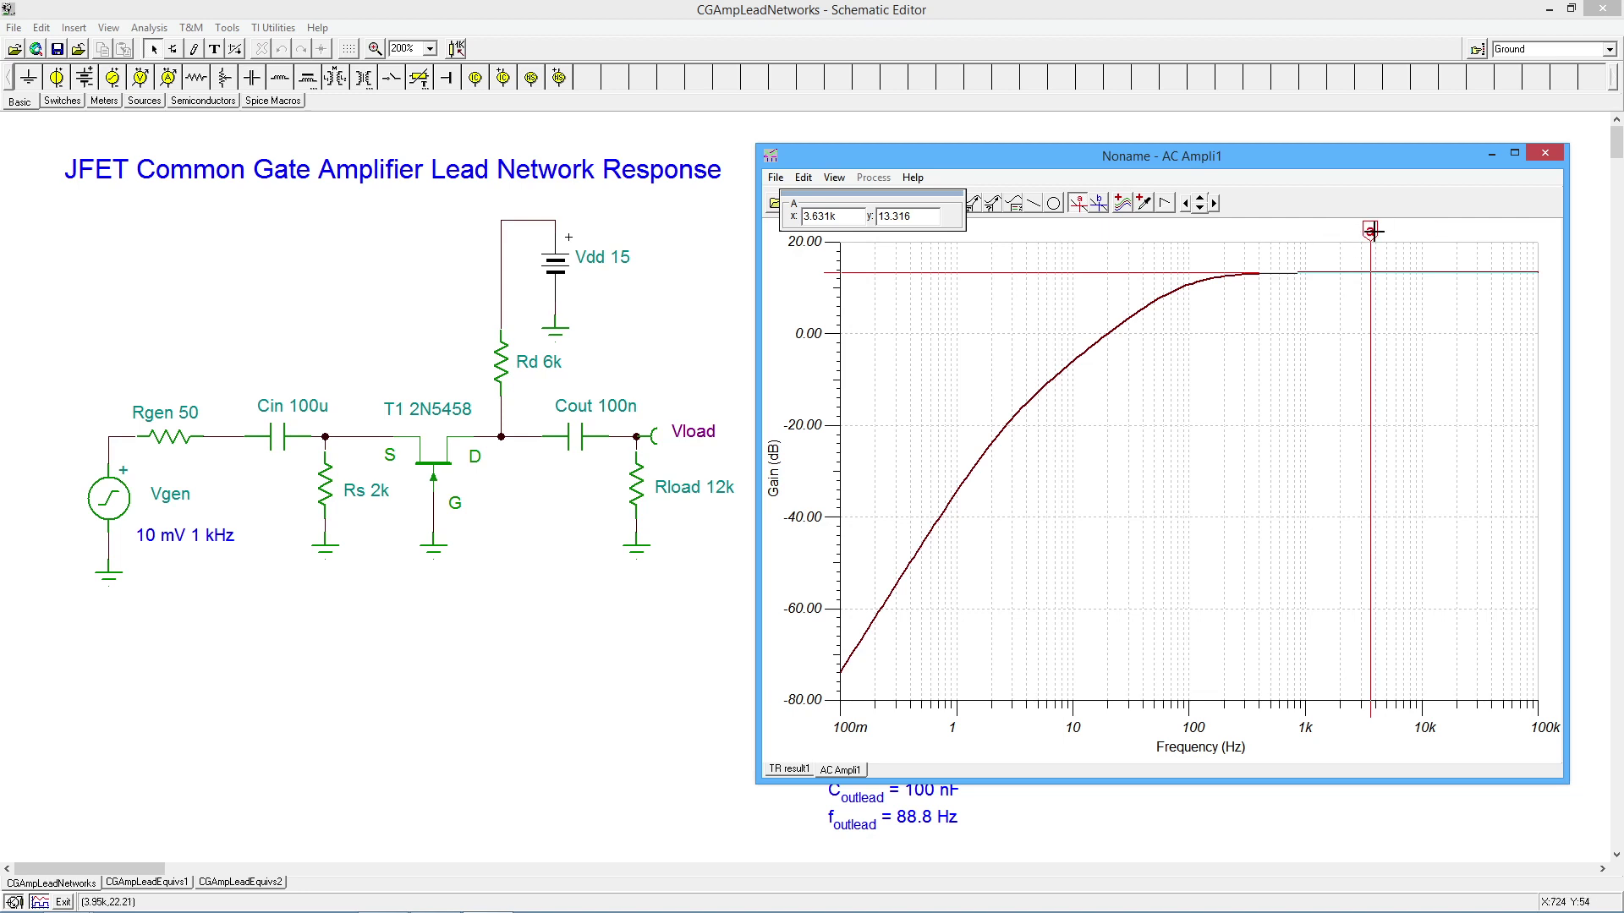
drag(1371, 230, 1183, 267)
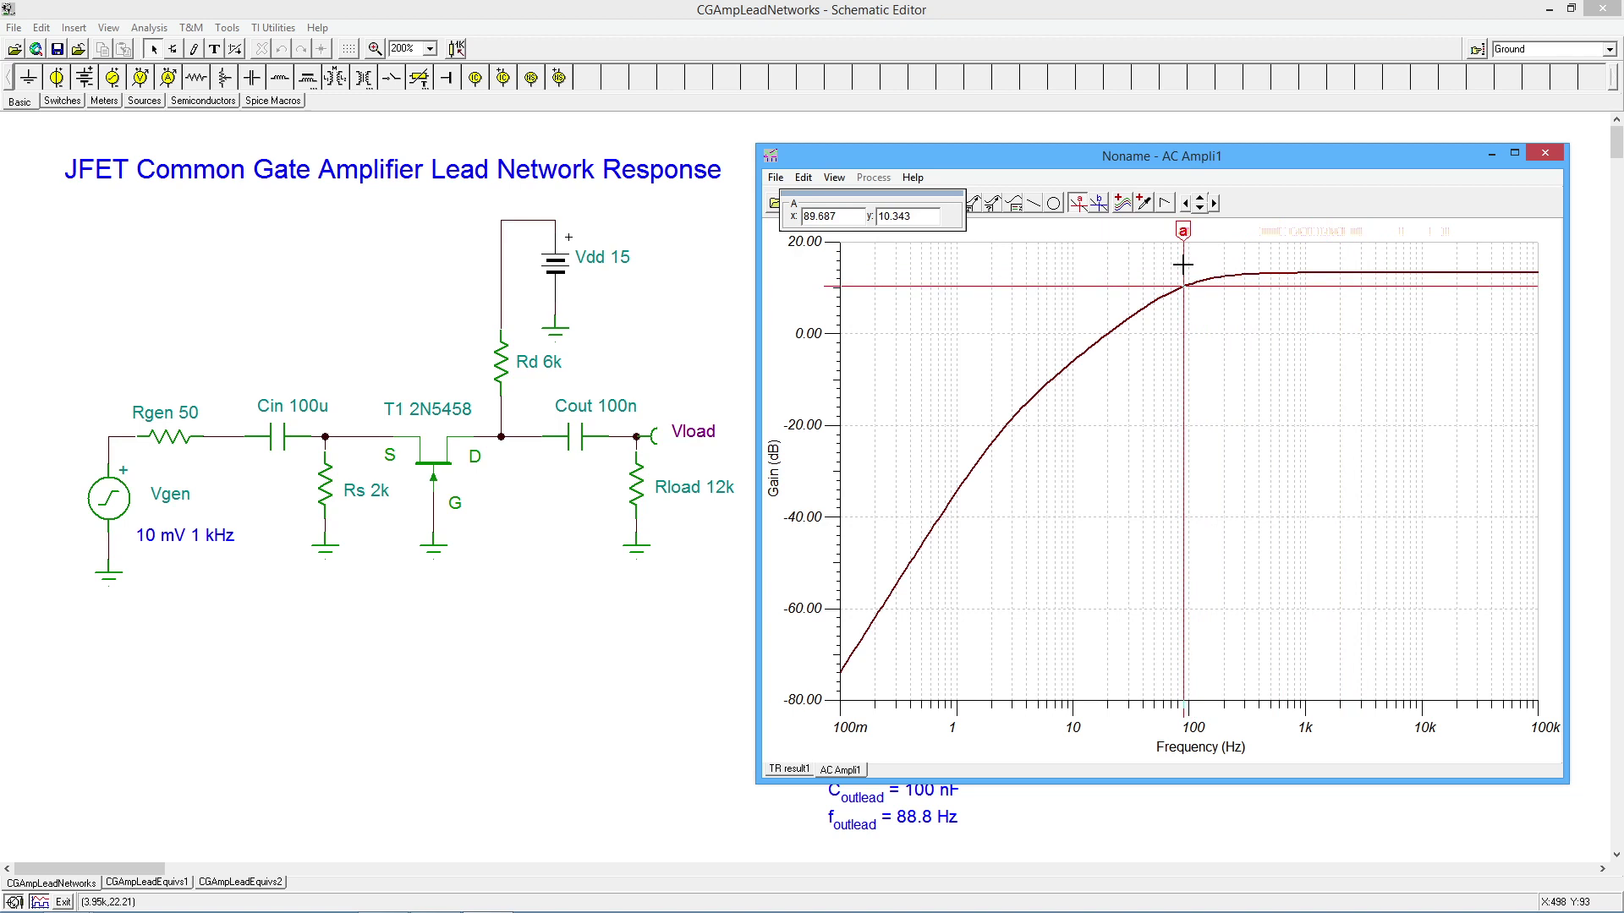
Step: Fine-tune cursor A to 88.197 Hz at 10.271 dB, matching the 88.8 Hz output lead corner
drag(1183, 266, 1183, 264)
drag(1183, 265, 1182, 265)
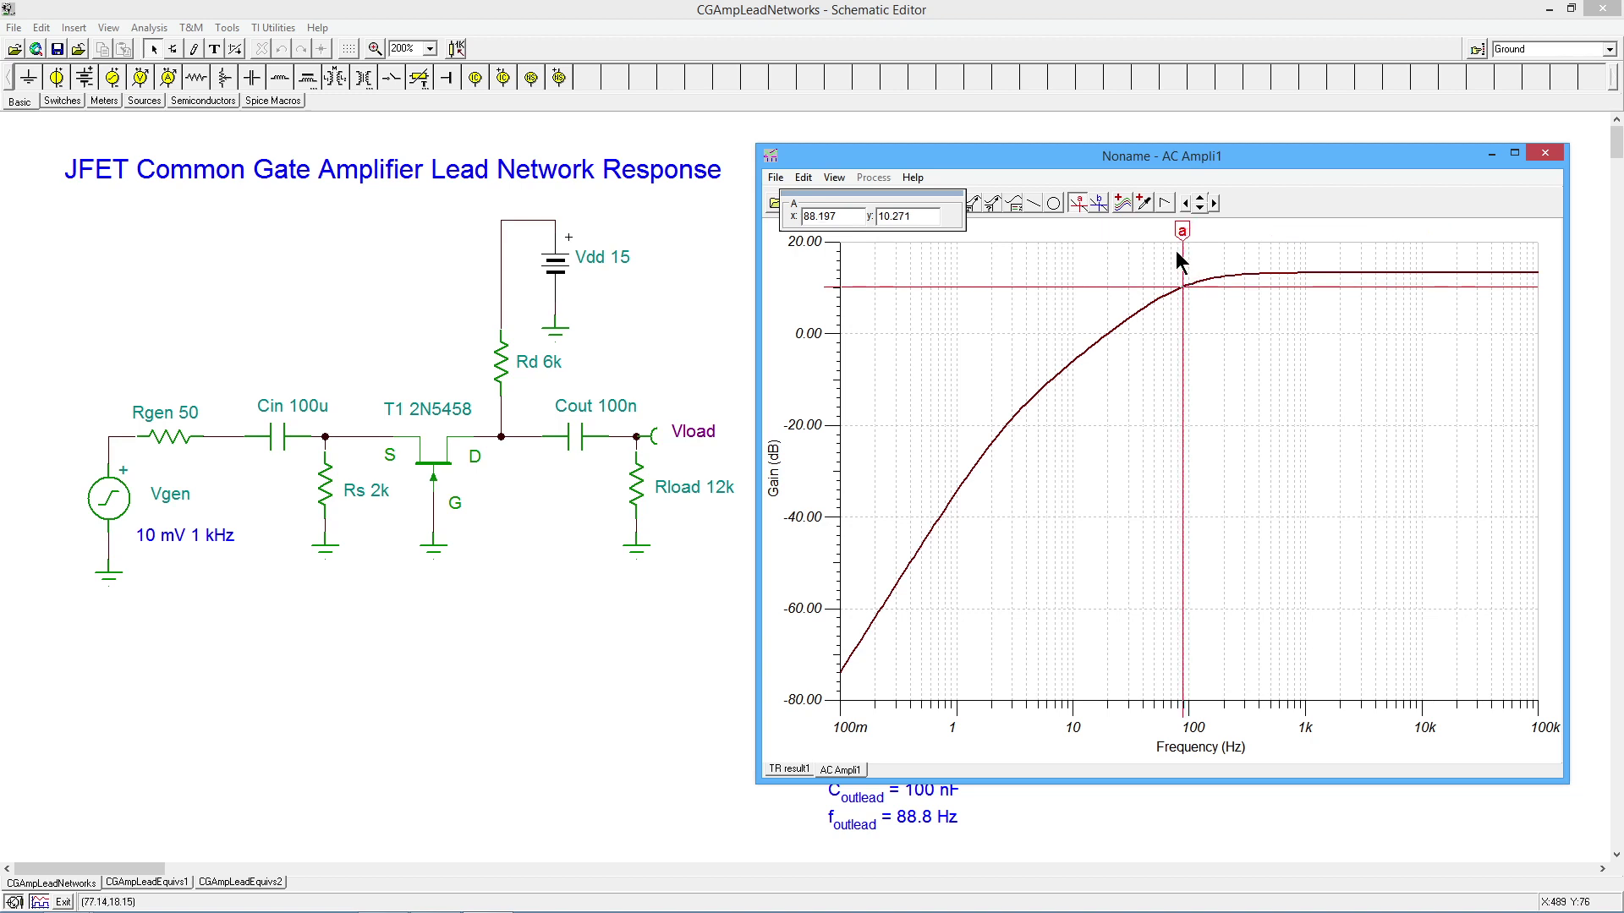
drag(1182, 230, 1183, 231)
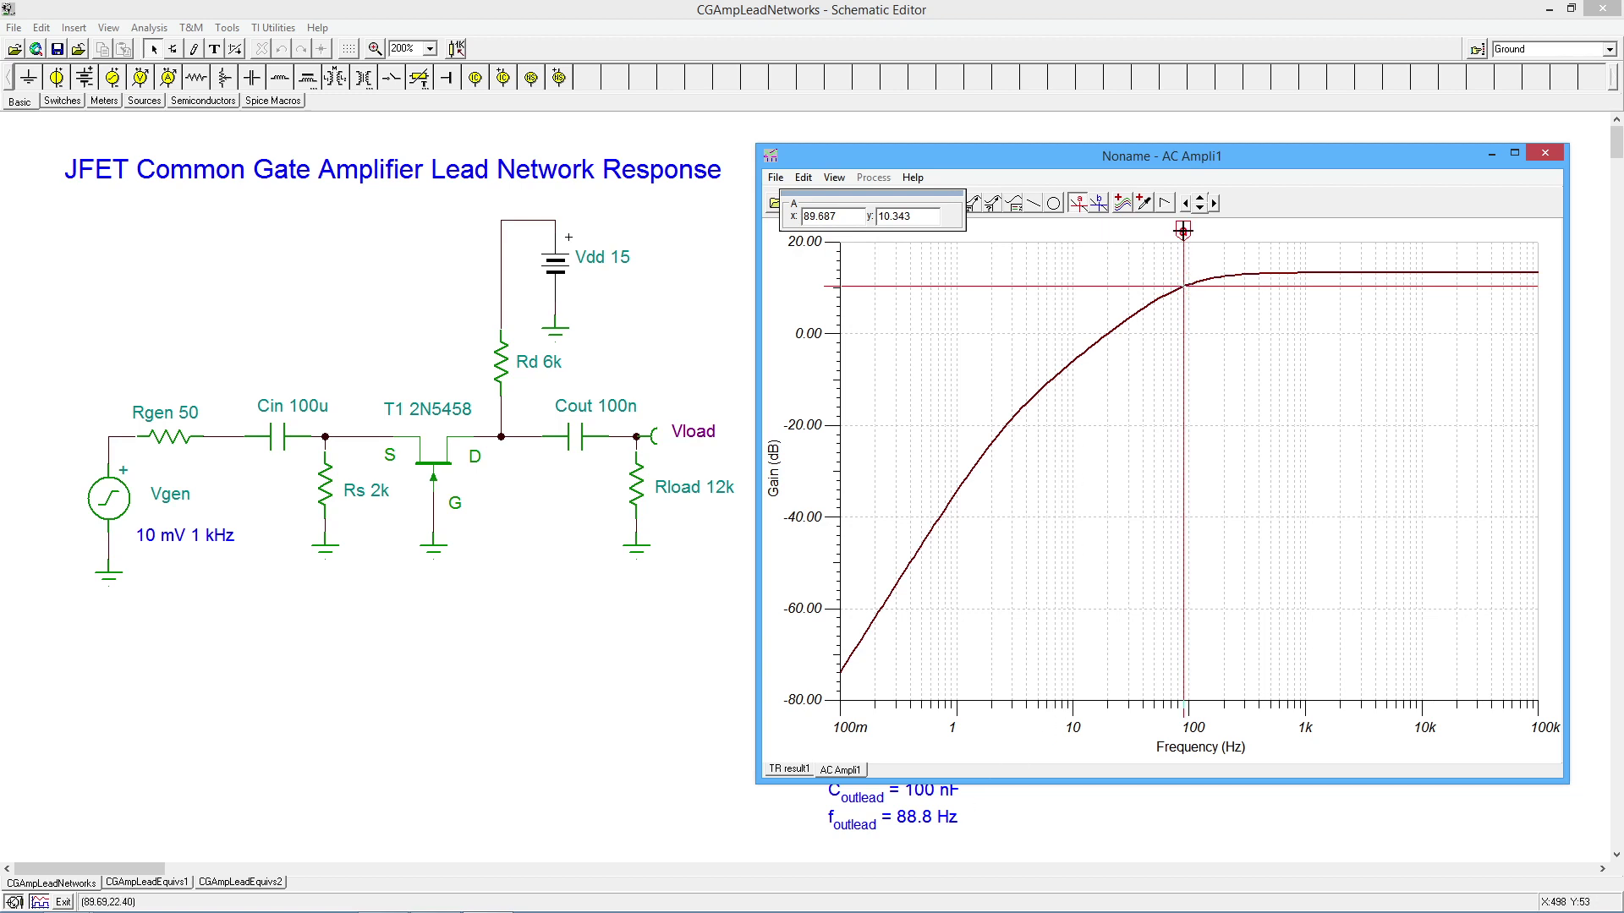
drag(1183, 230, 1183, 230)
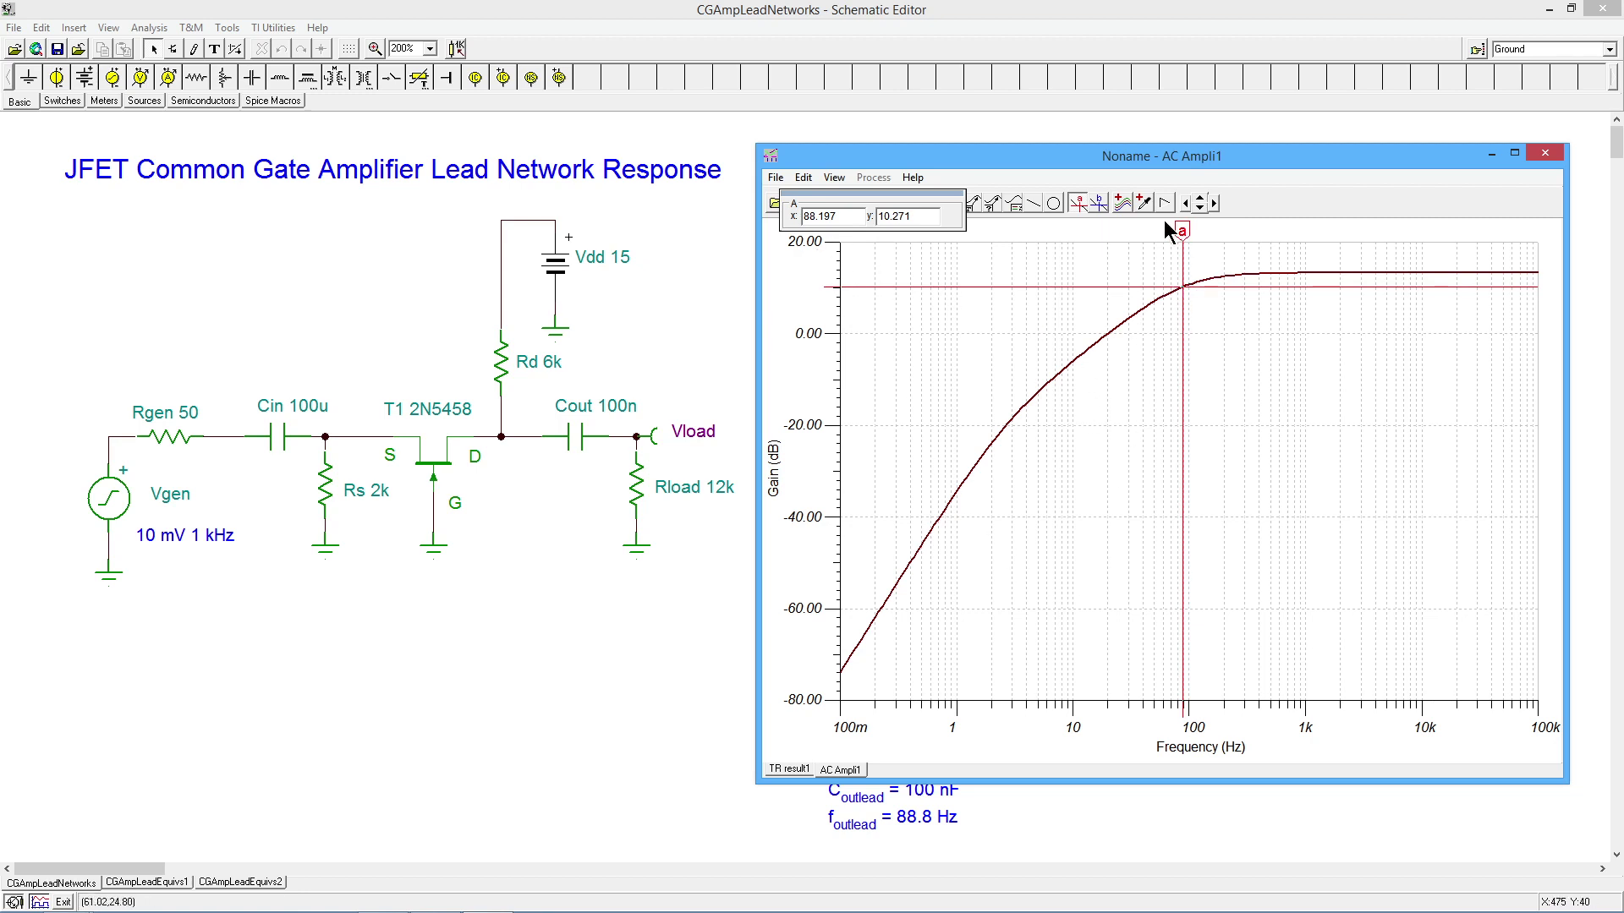
Step: Turn off cursor A and close the AC Ampli1 gain plot window
click(1077, 201)
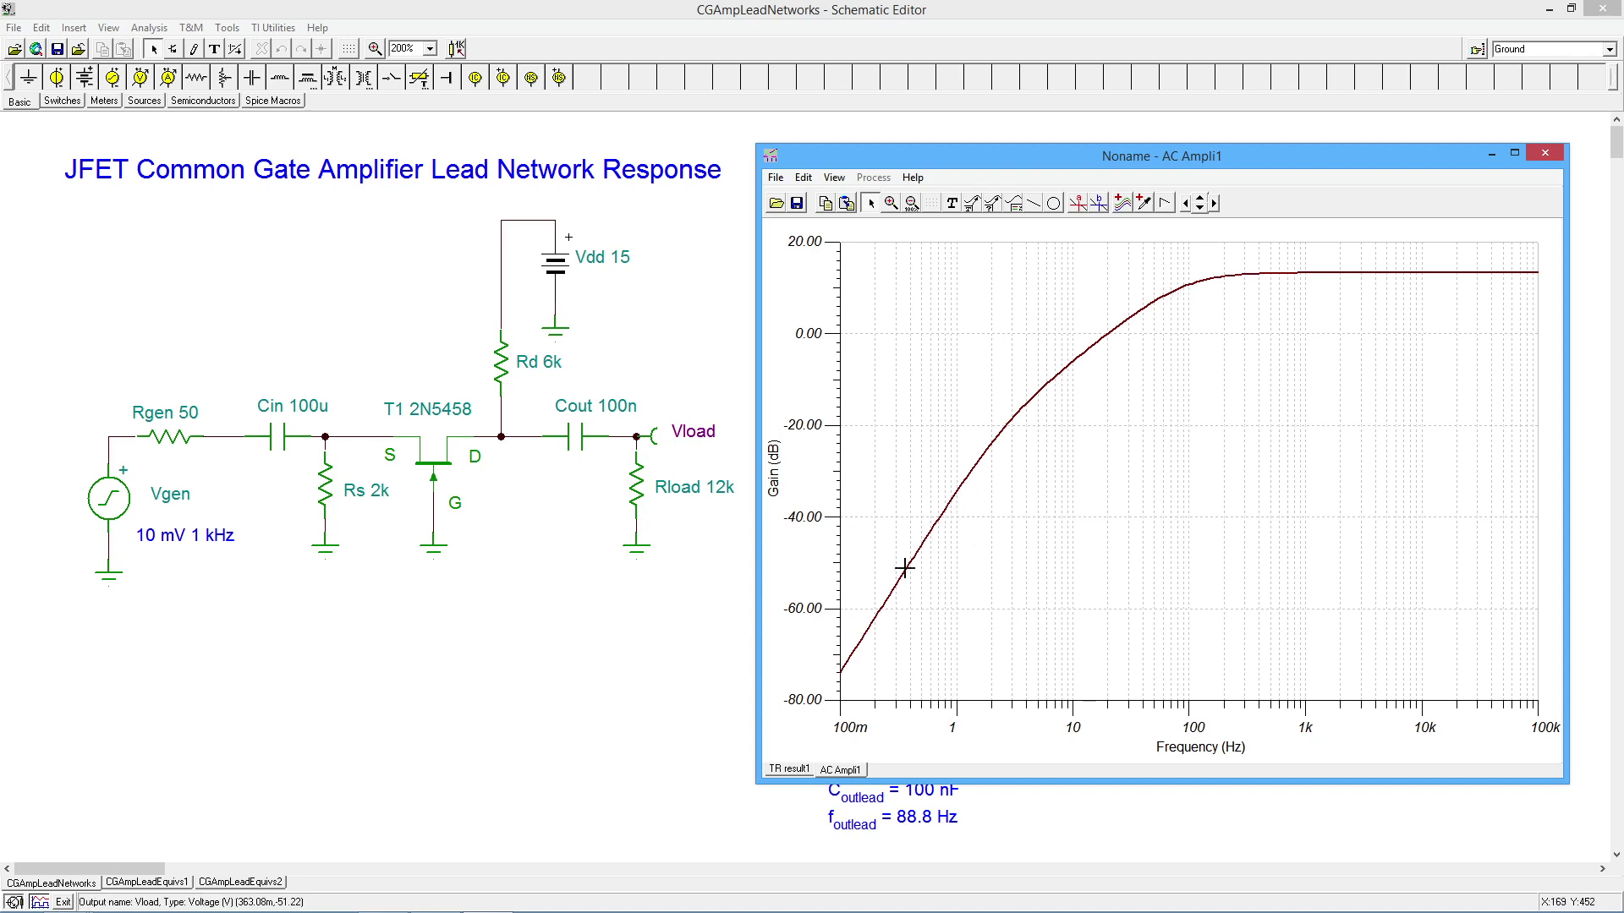
click(1552, 157)
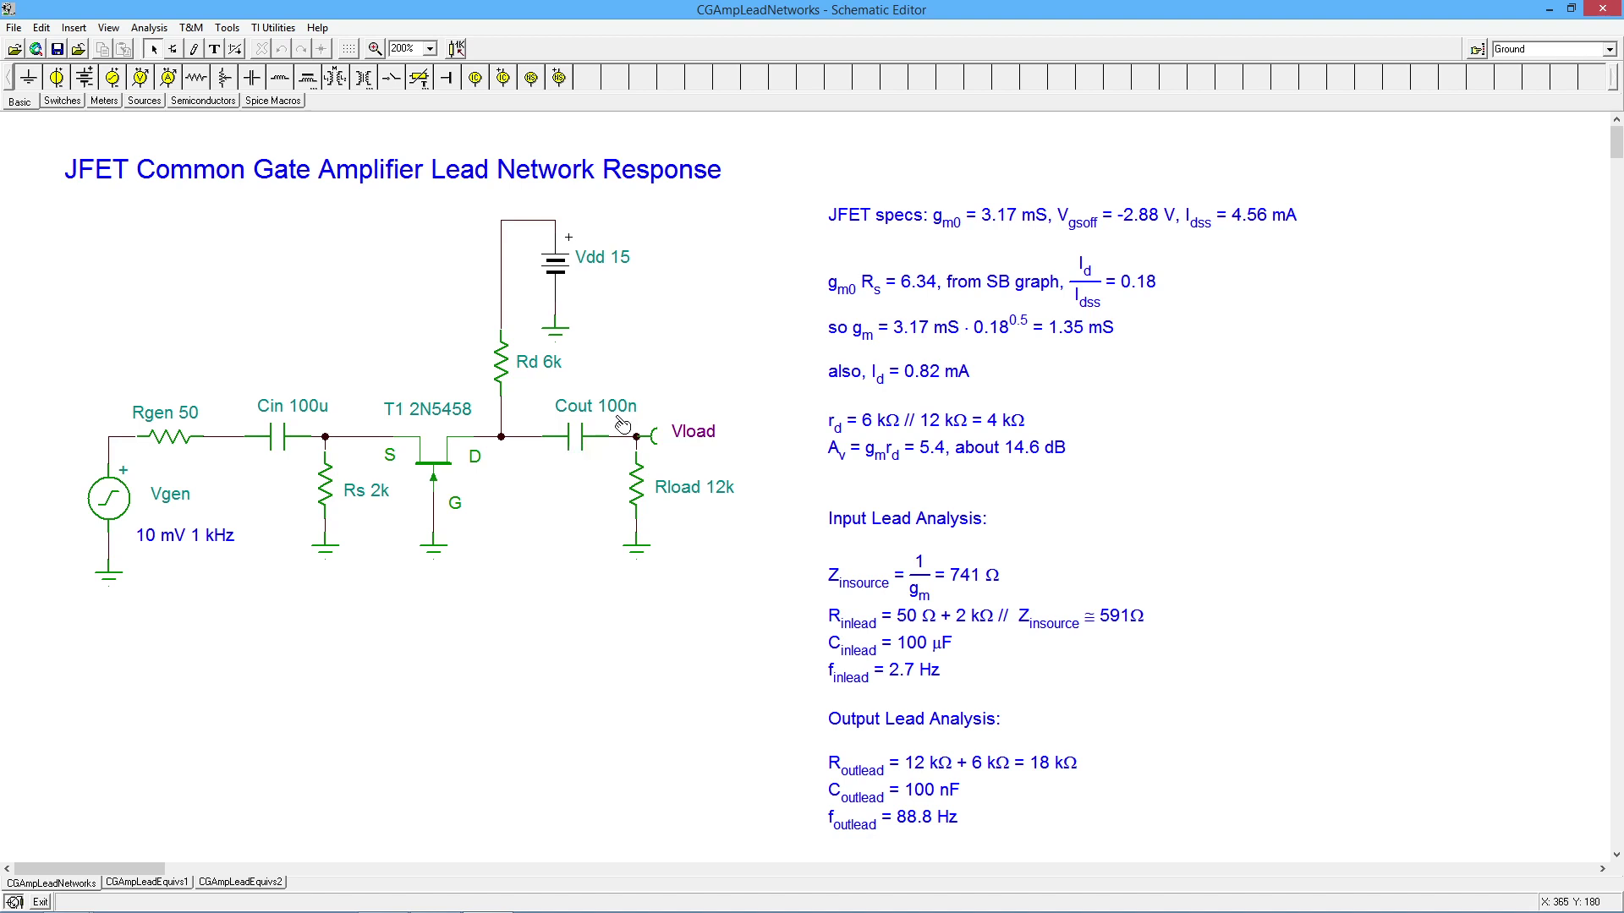
Step: Change capacitor Cout's capacitance from 100n to 100u
double_click(575, 446)
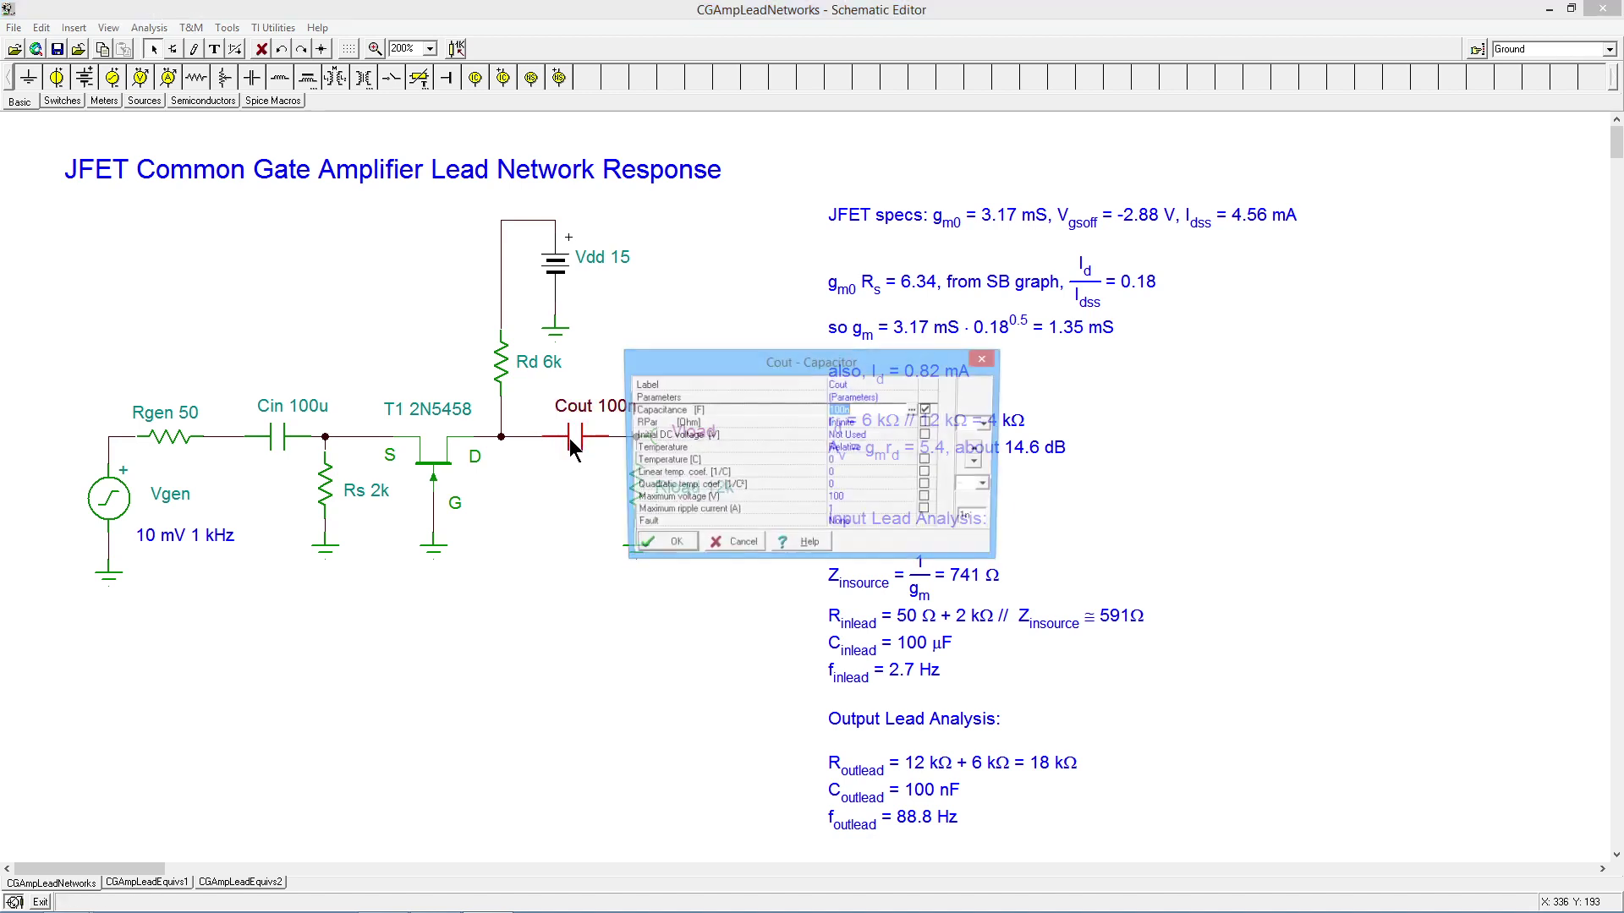
click(867, 409)
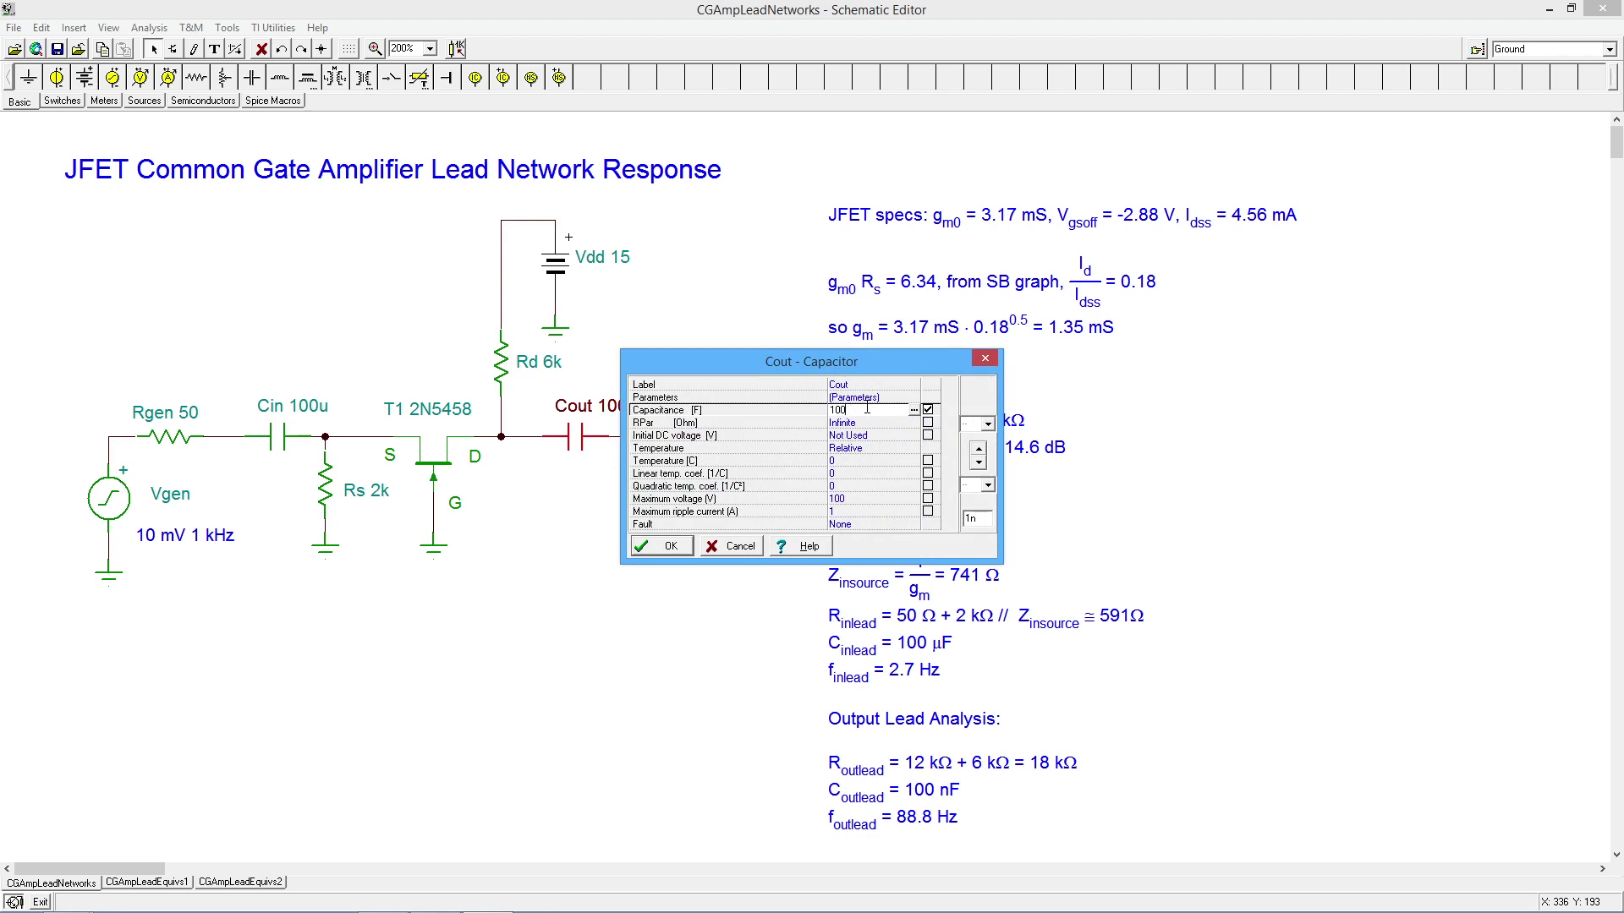
text(u)
key(Return)
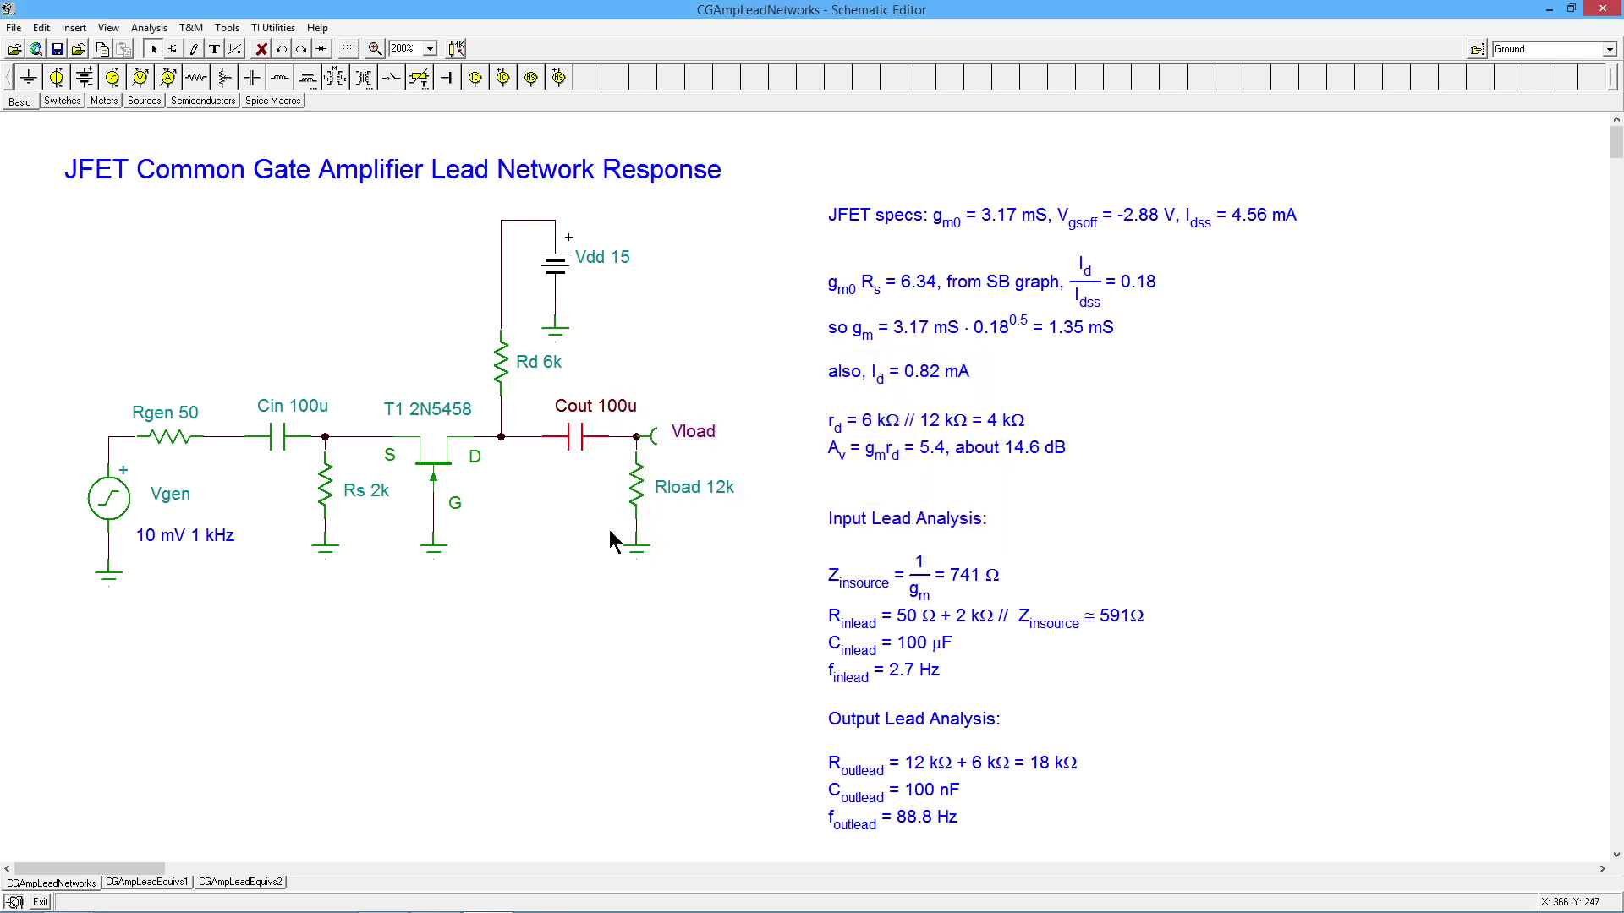
click(541, 571)
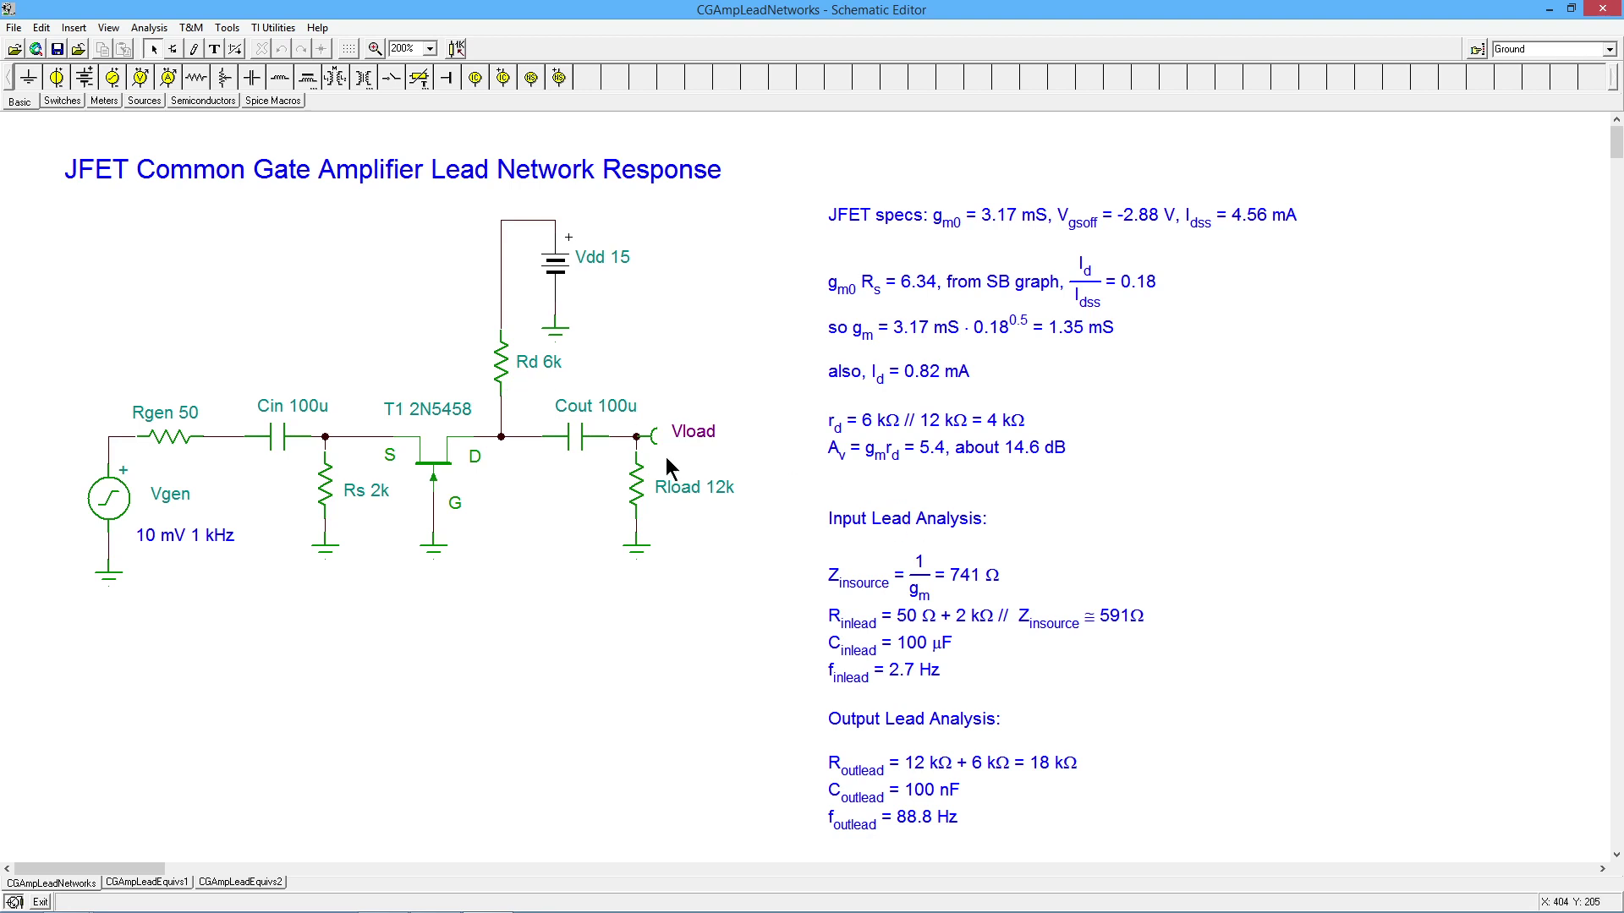
Step: Run the AC Transfer Characteristic analysis with the current settings
click(148, 27)
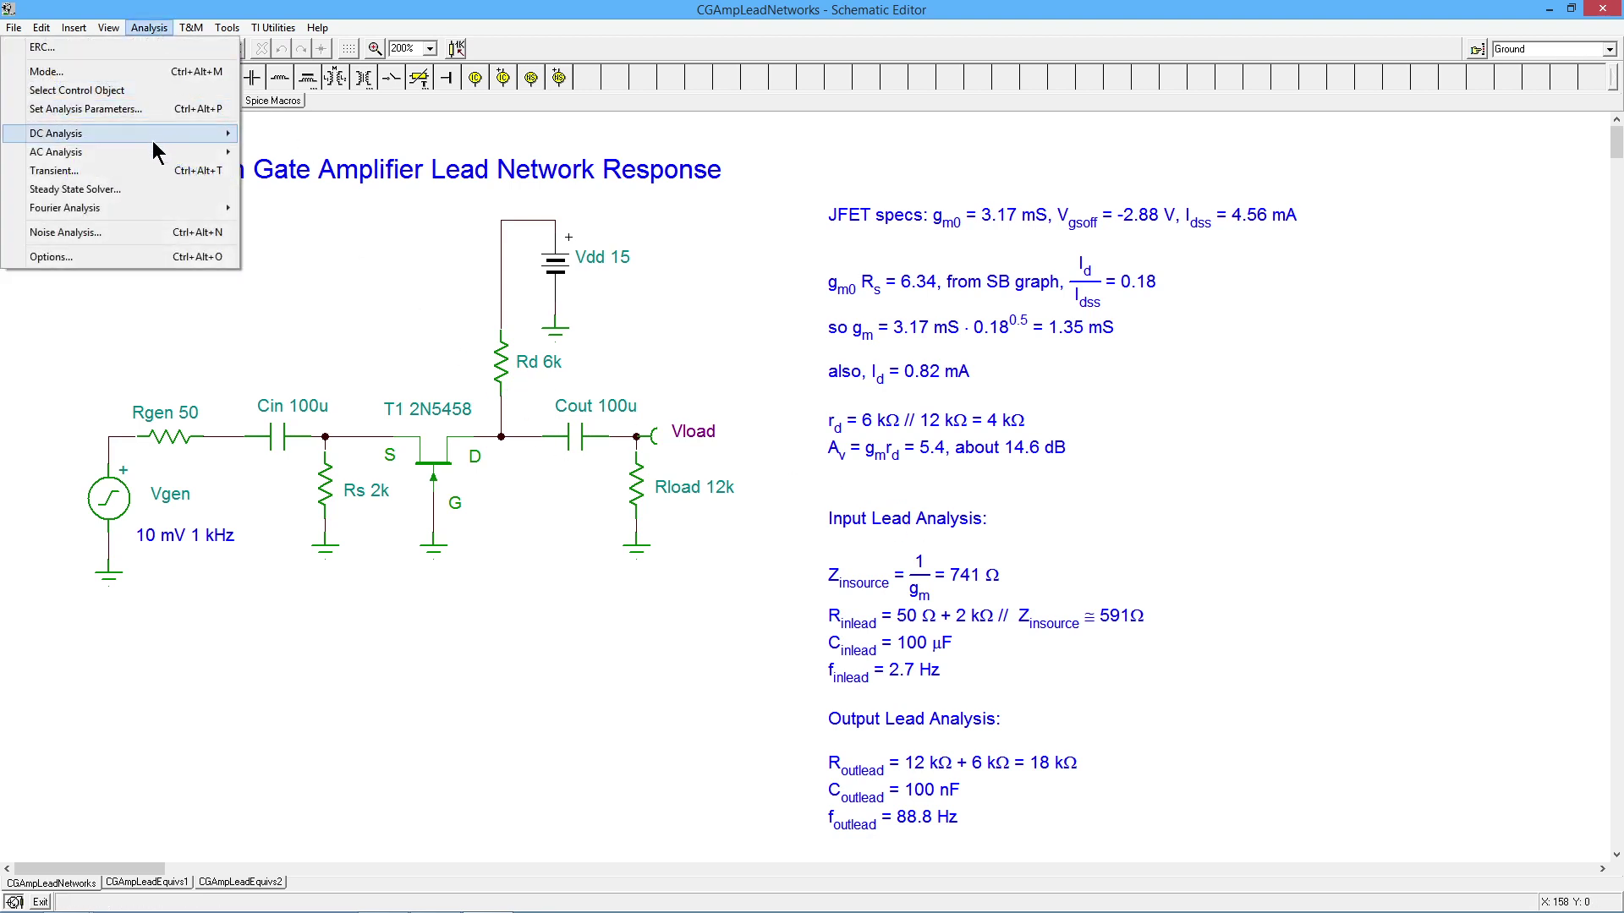
mouse_move(156, 153)
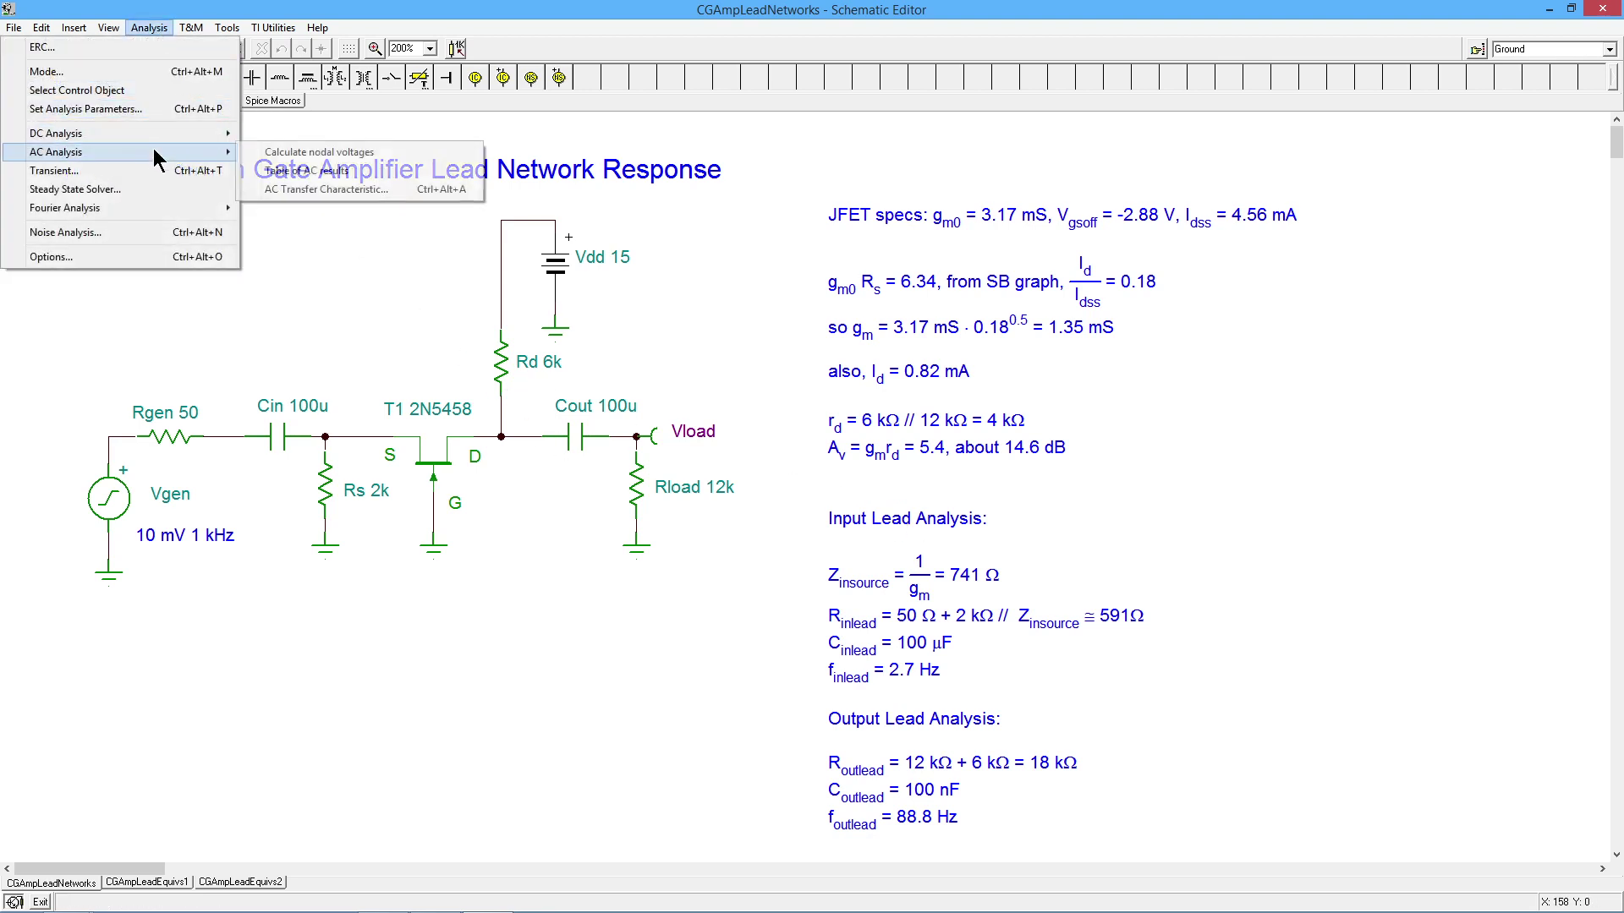
click(315, 191)
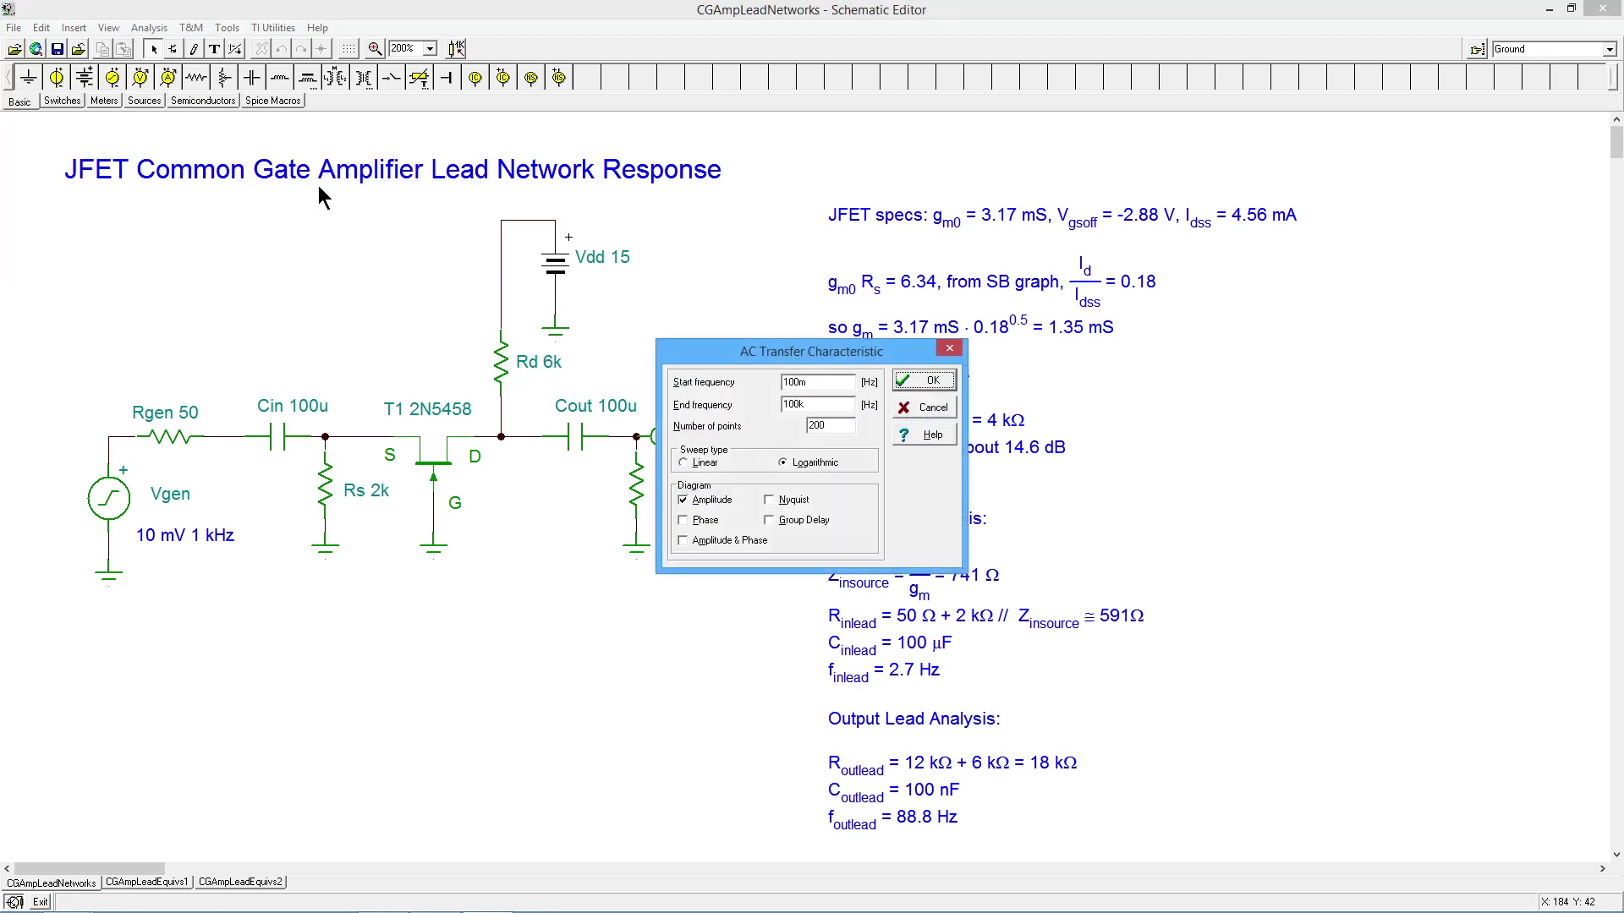
click(934, 383)
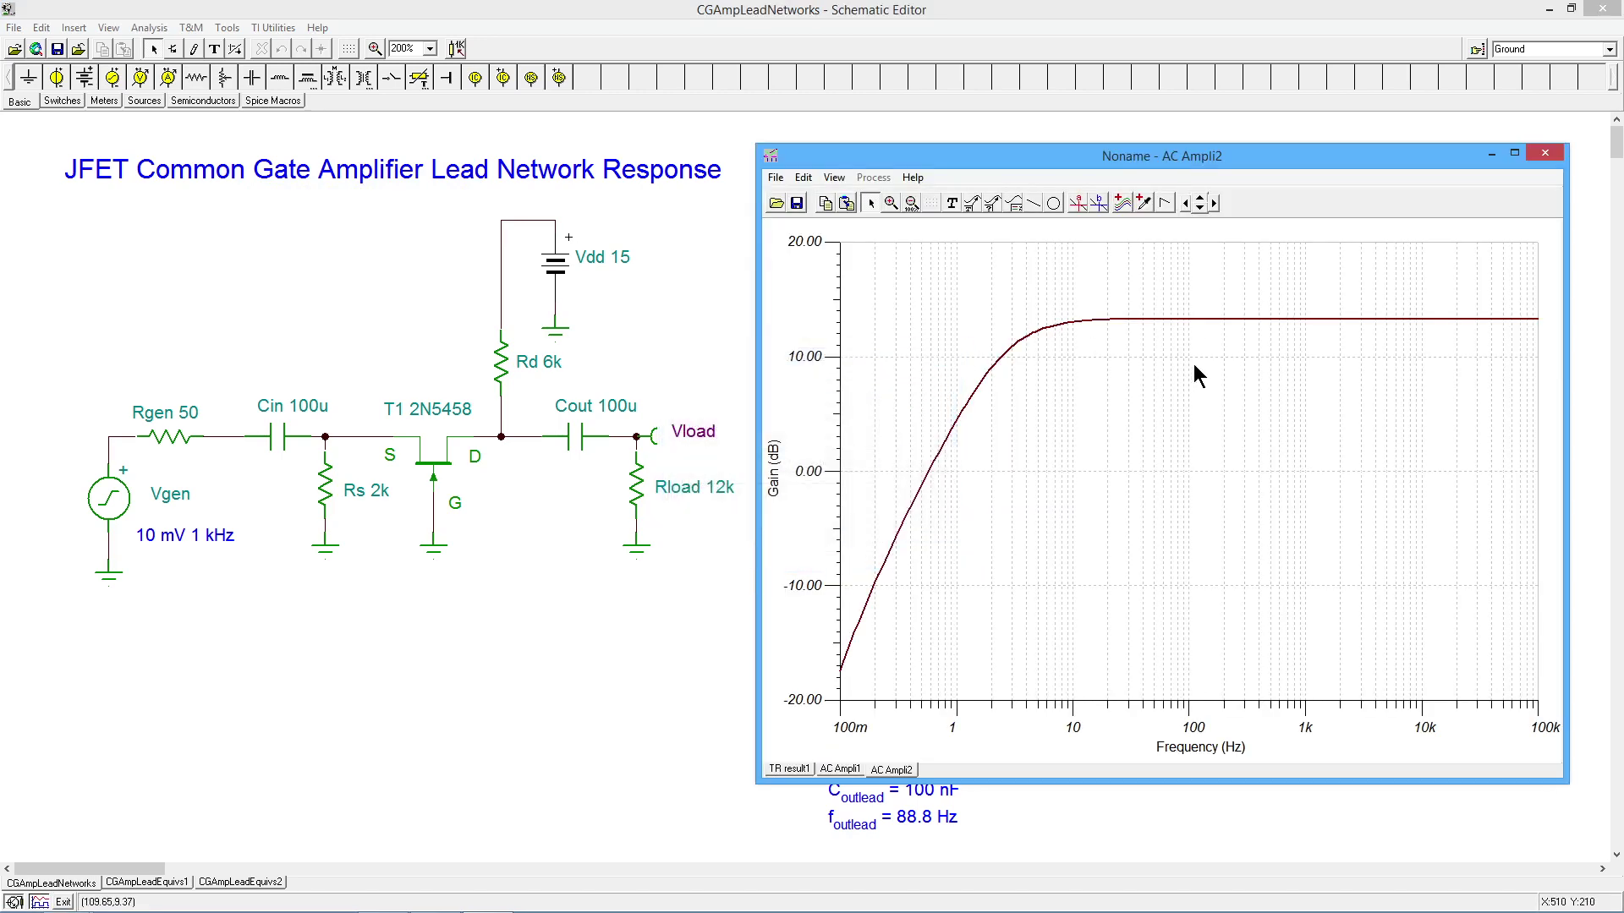
Step: Place cursor b at the −3 dB point near 2.66 Hz, then close the plot
click(1098, 201)
click(1365, 321)
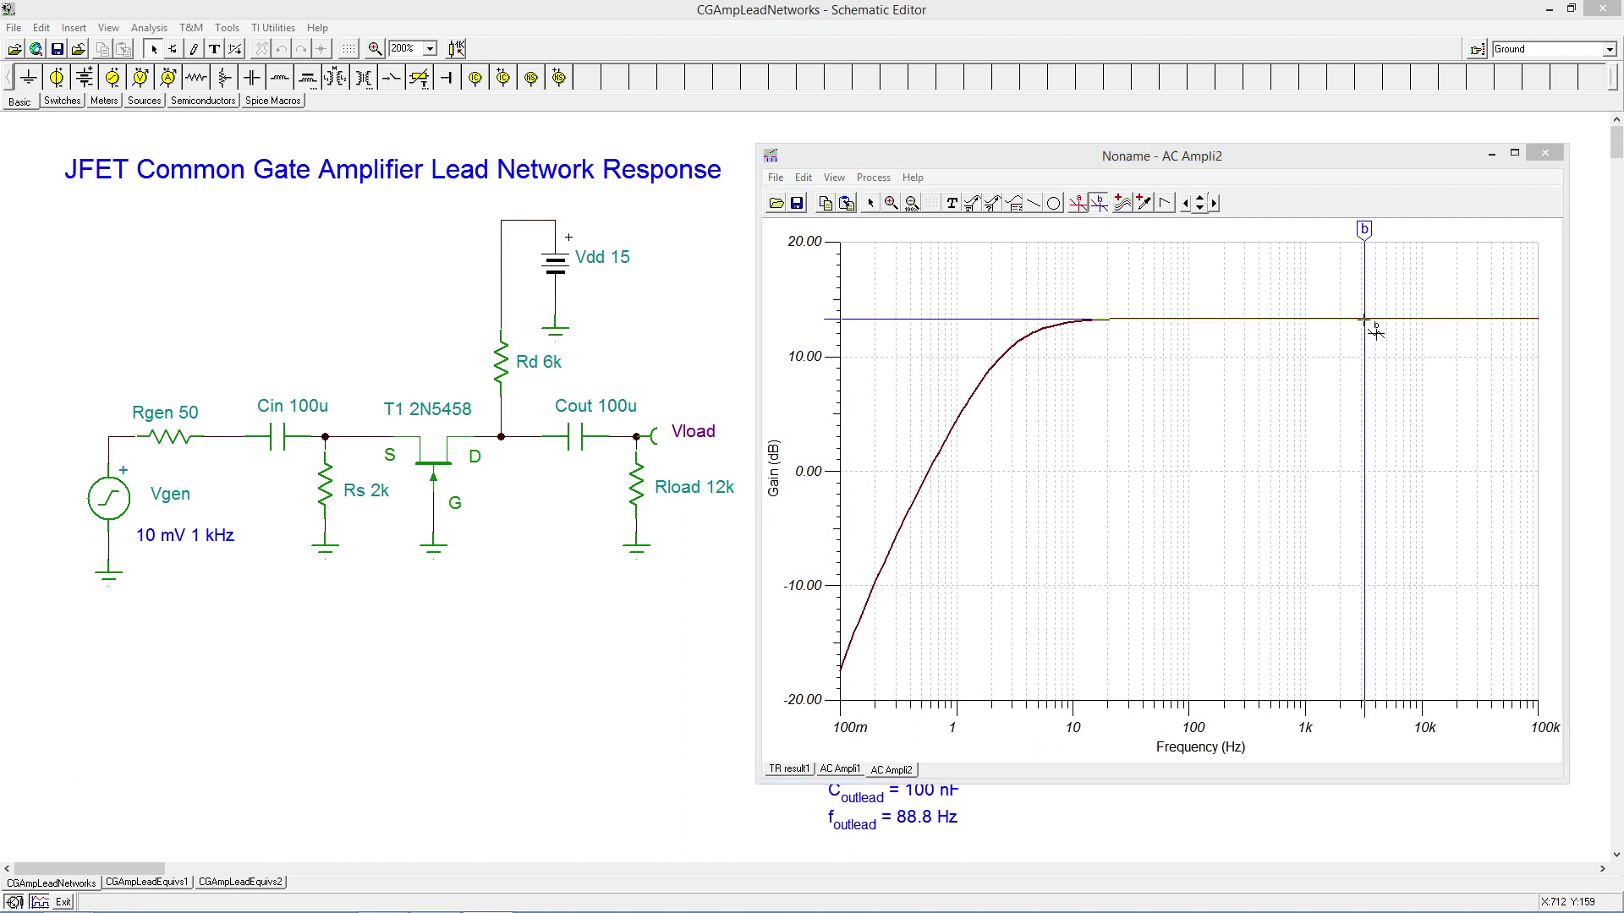
mouse_move(1364, 240)
mouse_down()
mouse_move(1286, 251)
mouse_move(1394, 250)
mouse_move(1167, 253)
mouse_move(1004, 302)
mouse_up()
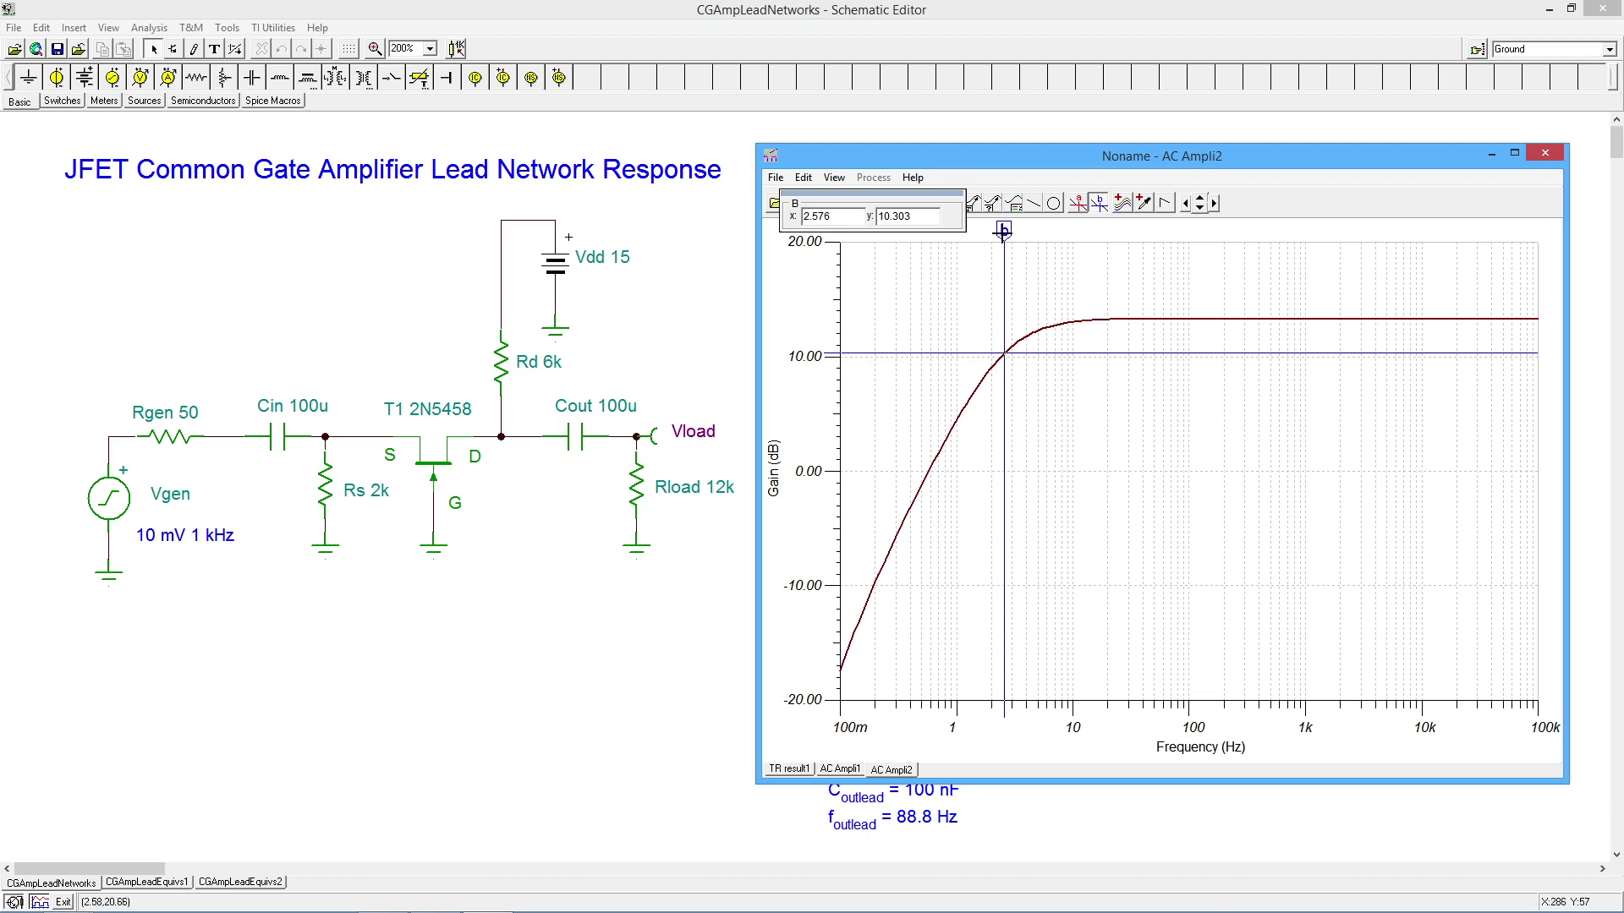
drag(1003, 230, 1004, 230)
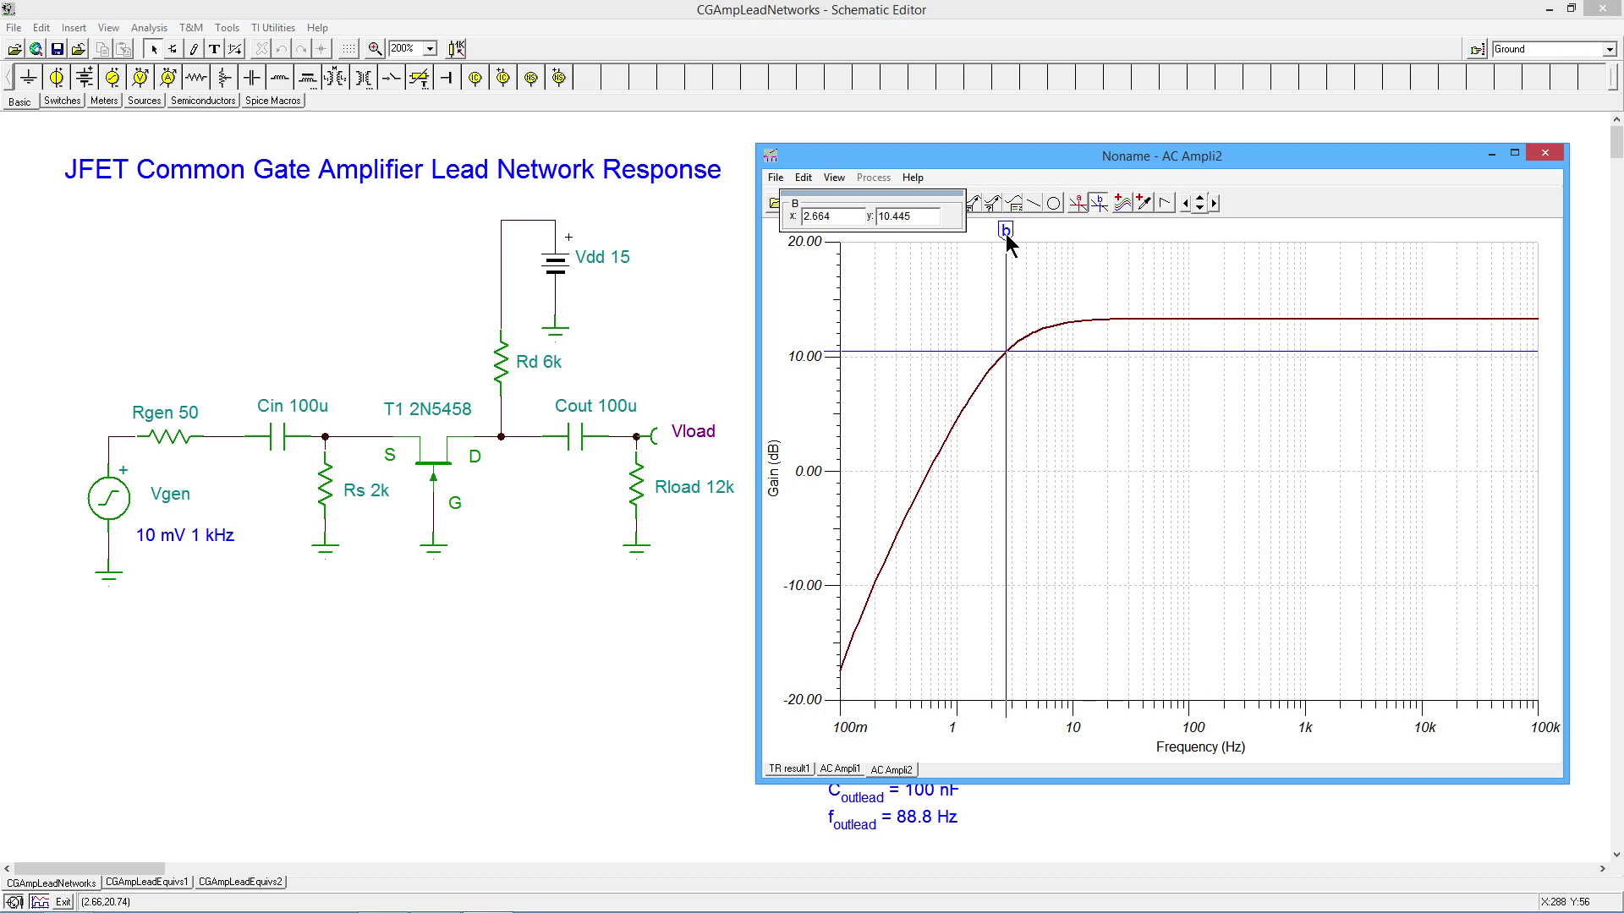
click(1552, 155)
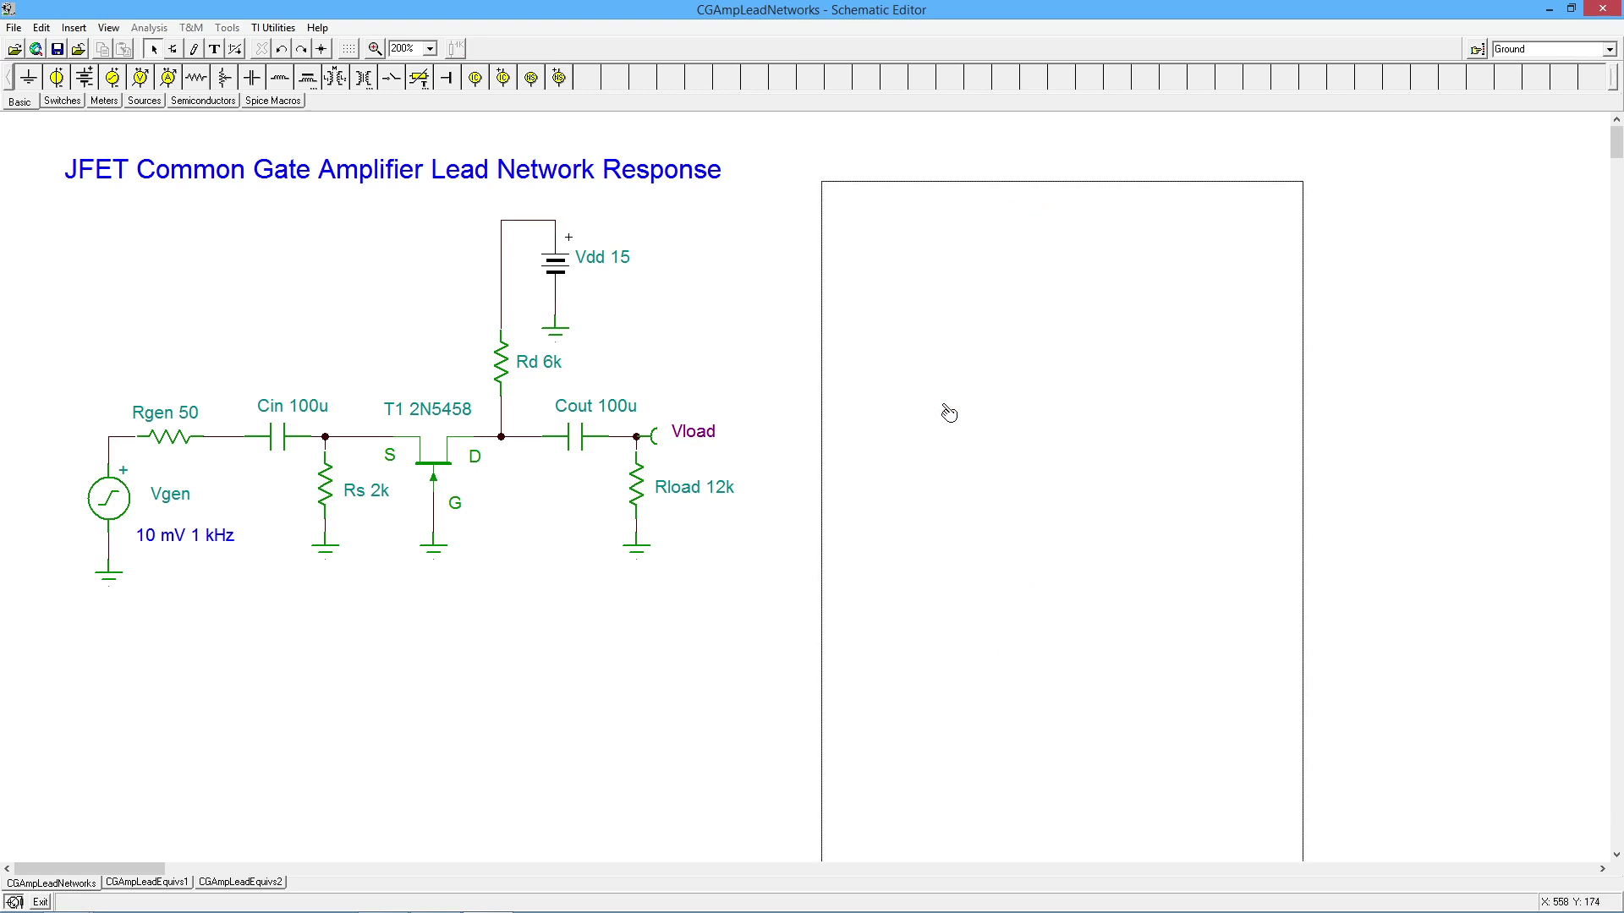
Step: Move the analysis notes up to reveal 'Sim: 89.5 Hz, with Cout = 100 µF: 2.6 Hz'
drag(949, 410, 947, 364)
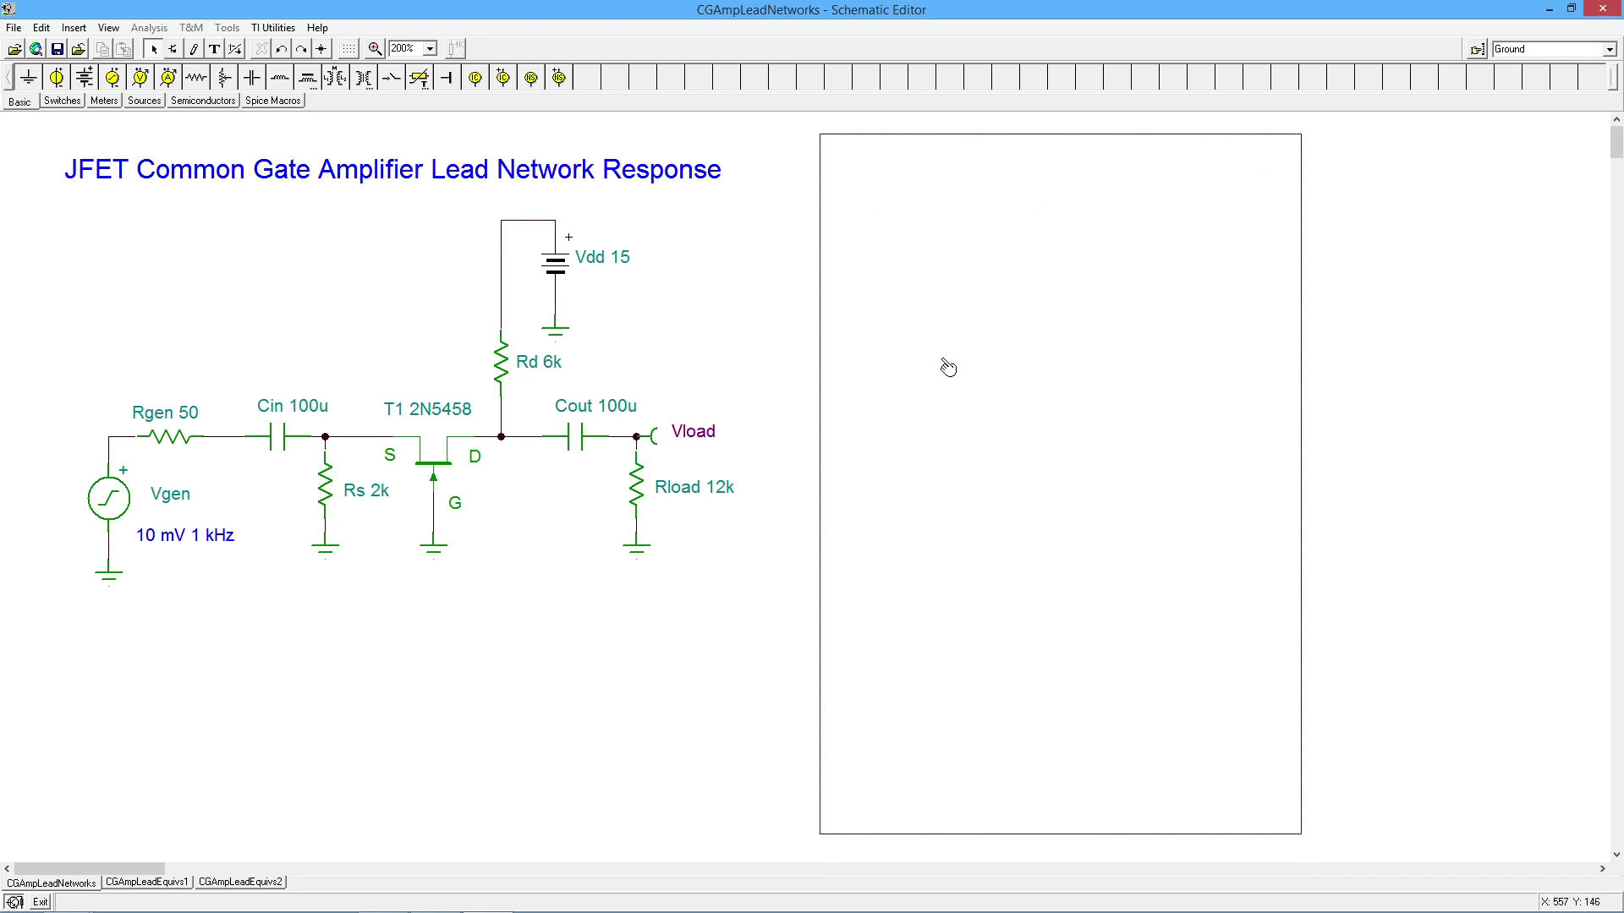
click(1324, 606)
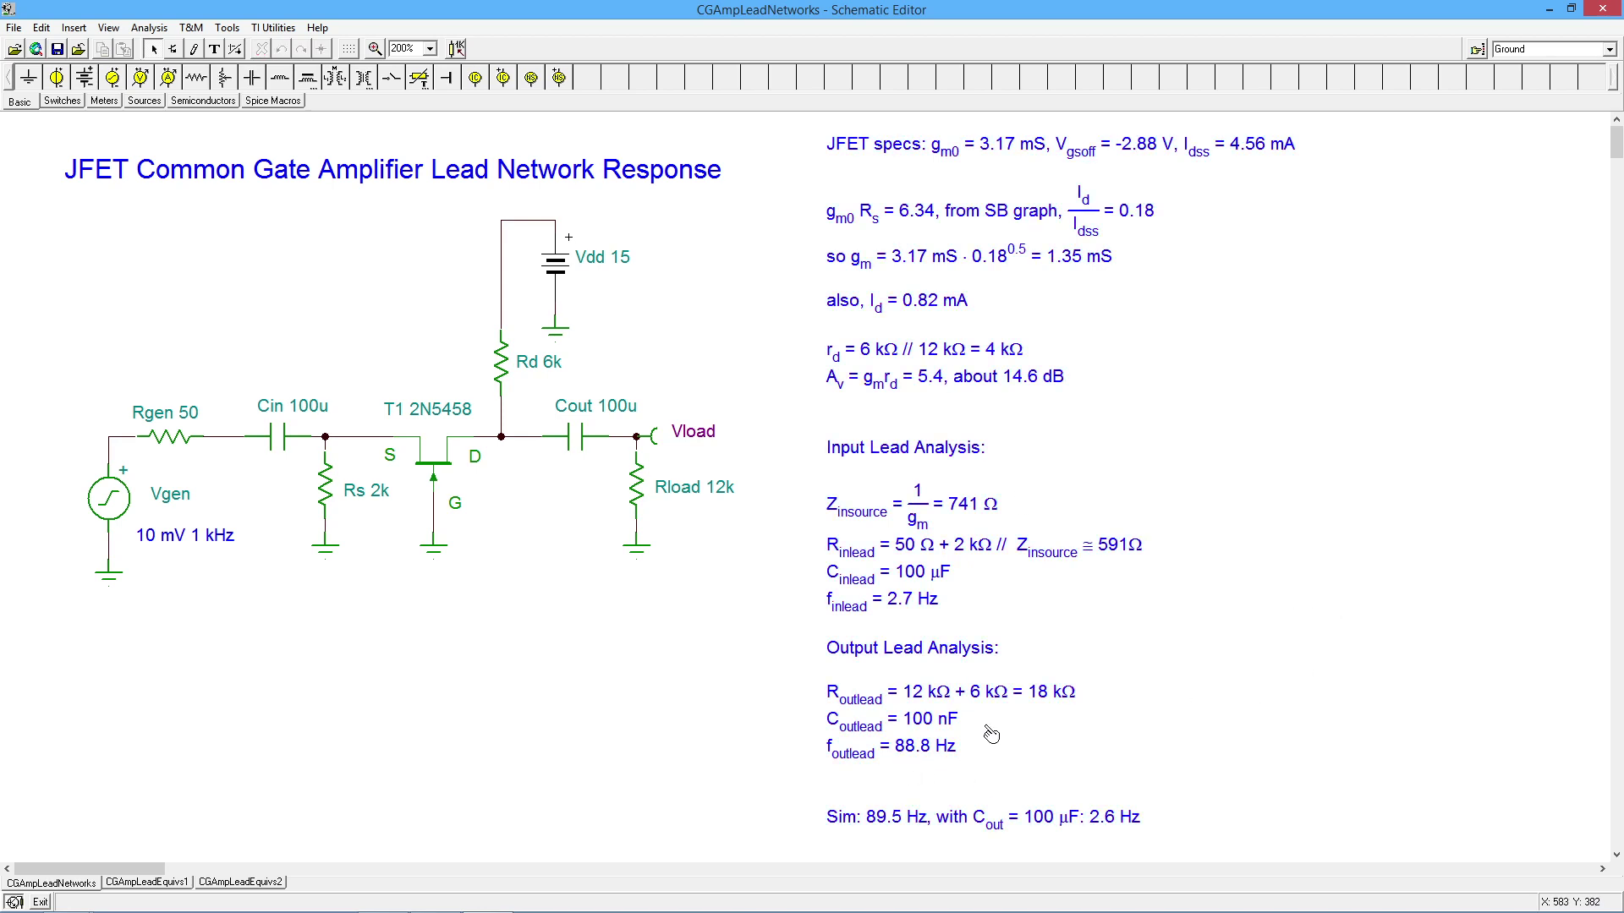